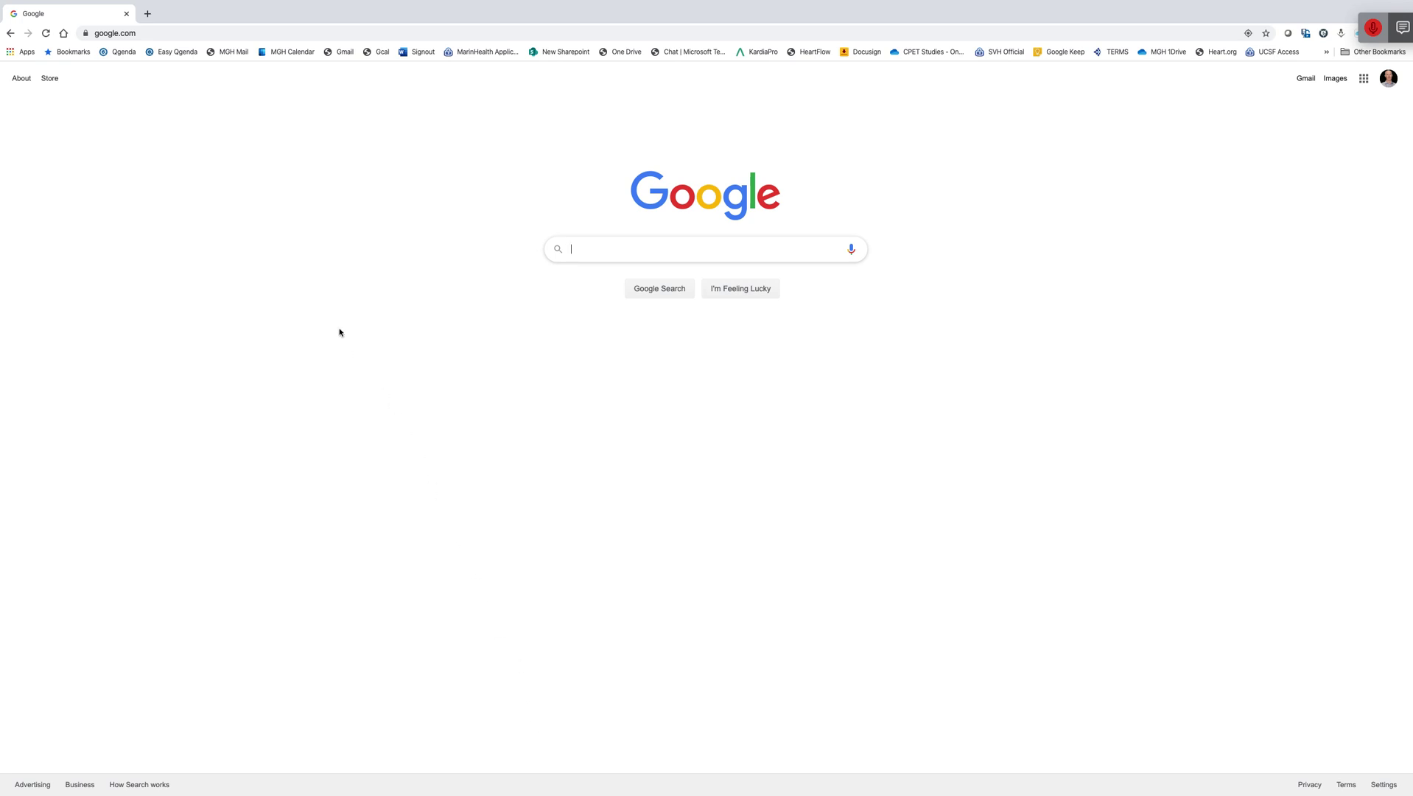
Load the practice's QGenda landing page with the Links by Location list
click(166, 57)
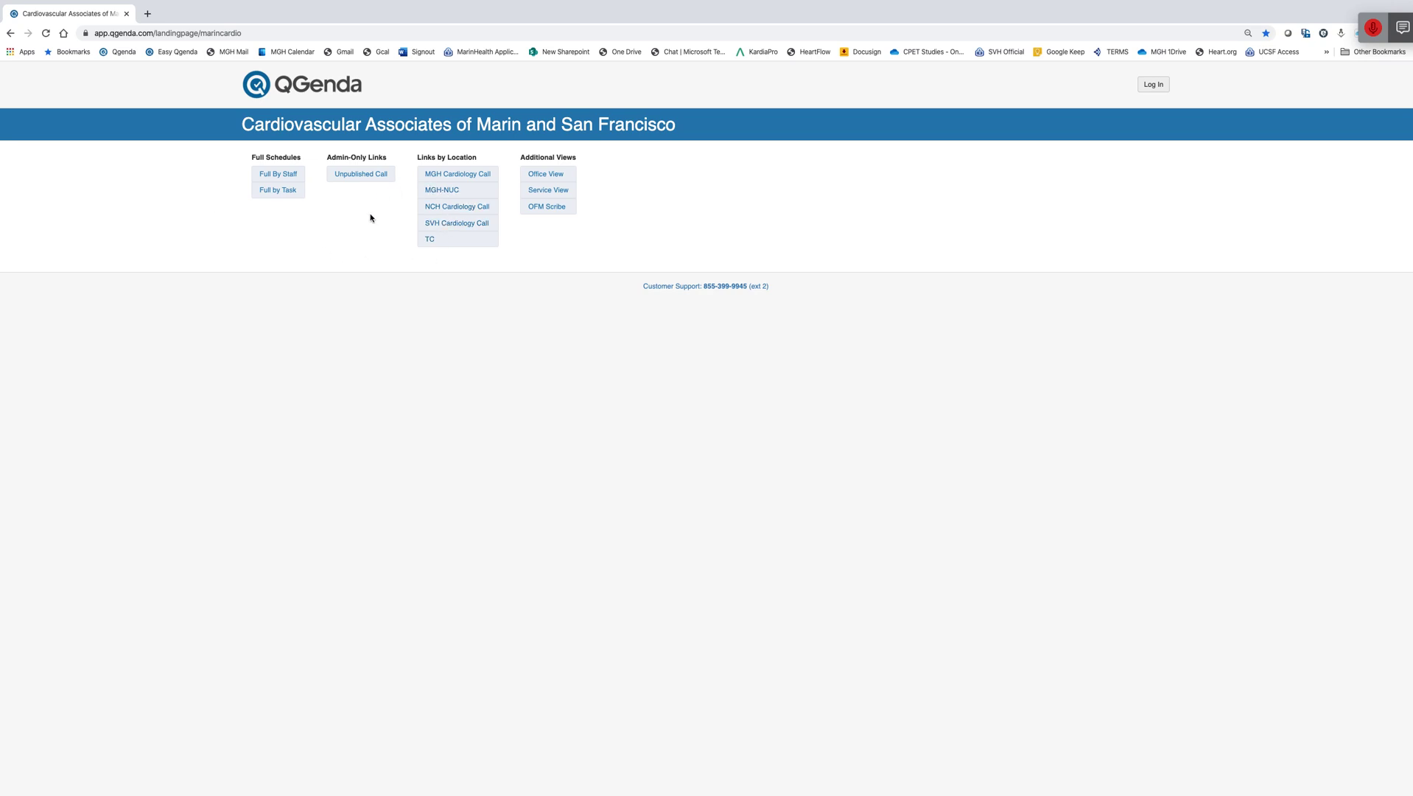
Show MGH Cardiology Call for 13 weeks from 02/24/2020, then return to the landing page
click(467, 177)
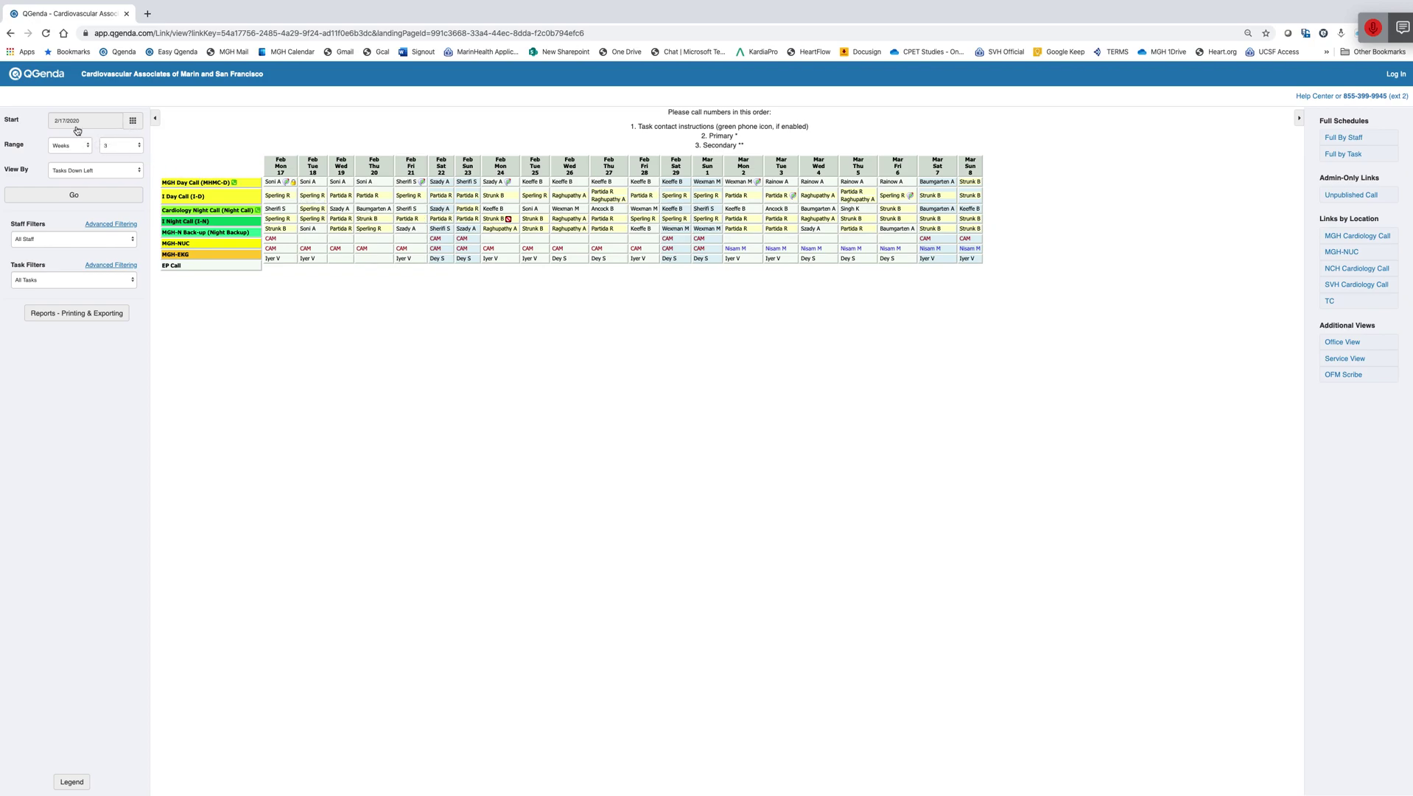
click(134, 122)
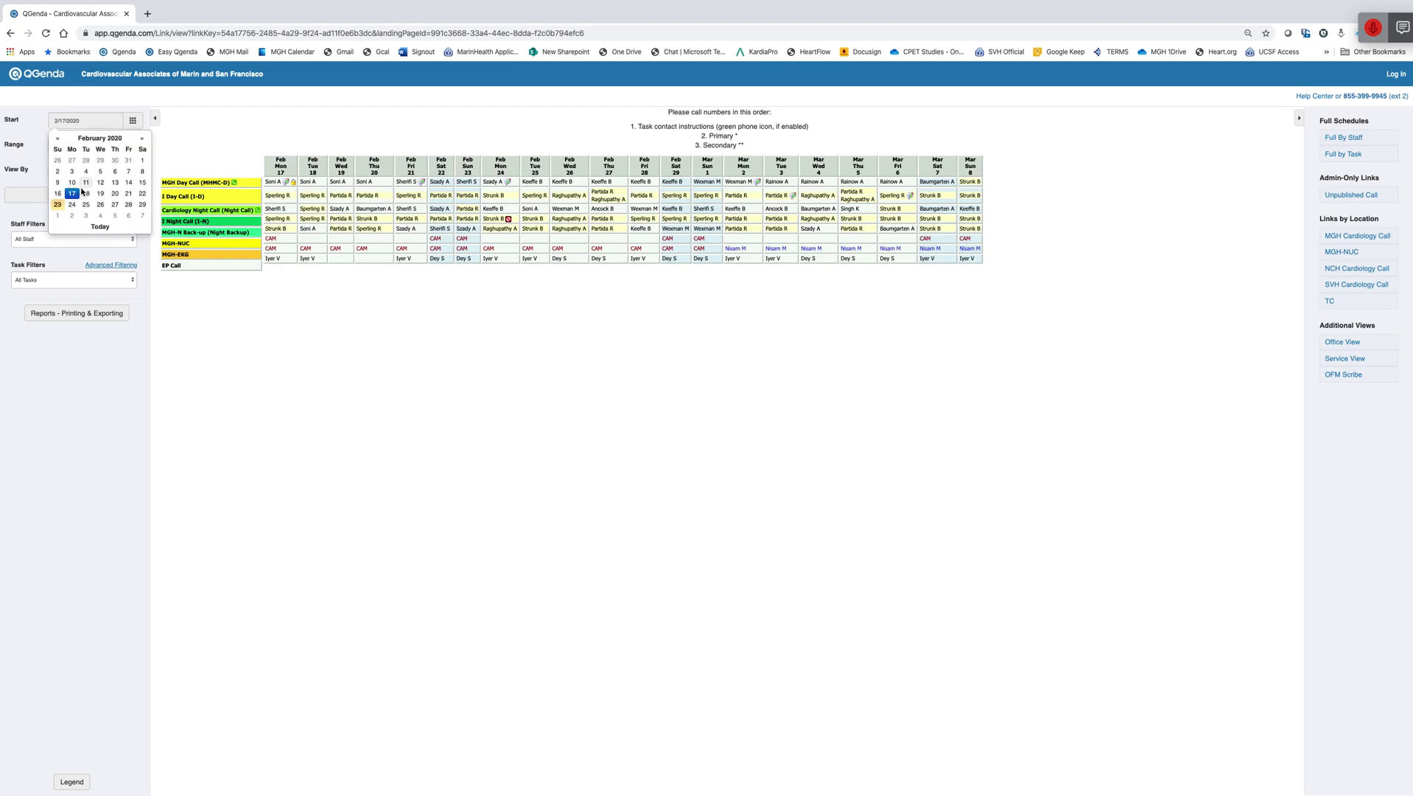
click(75, 202)
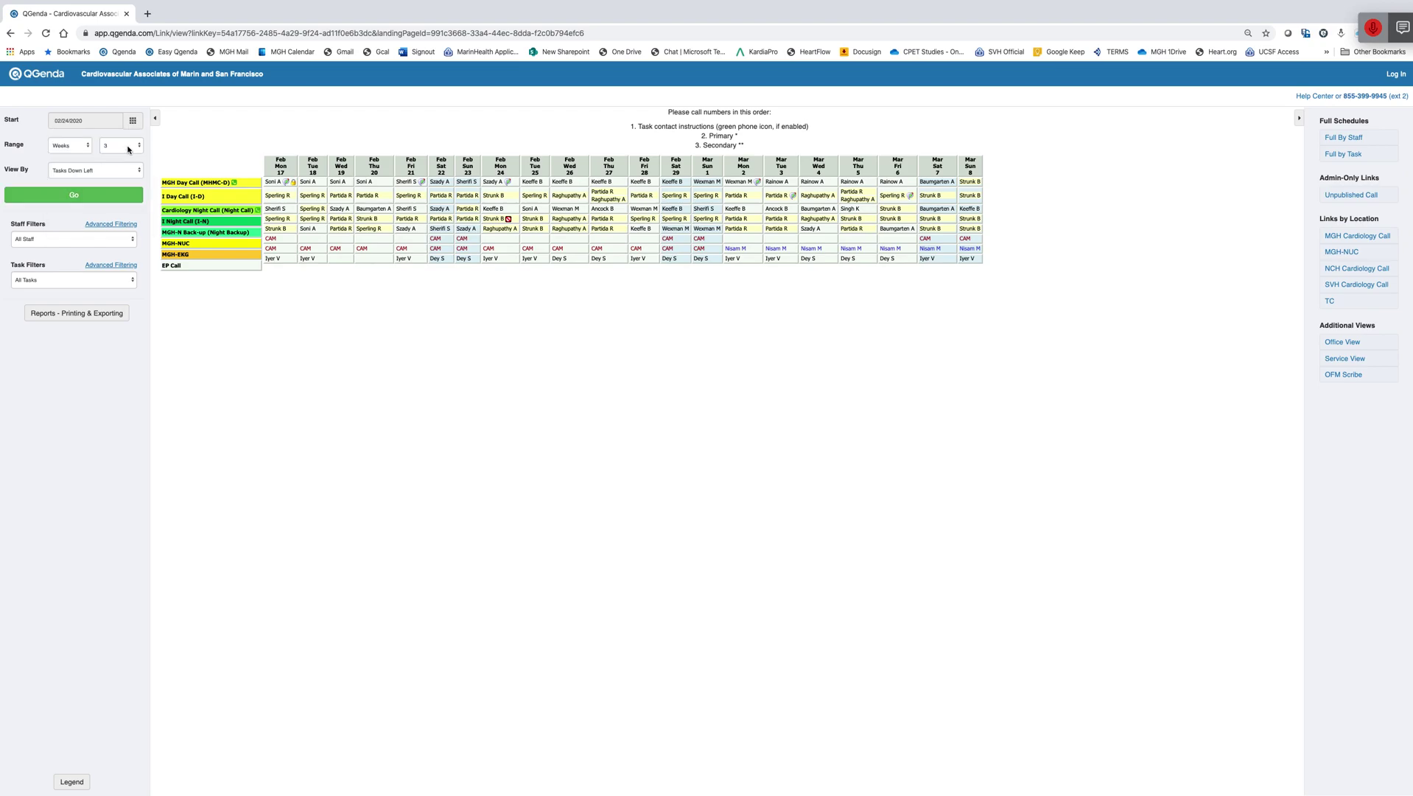
click(137, 146)
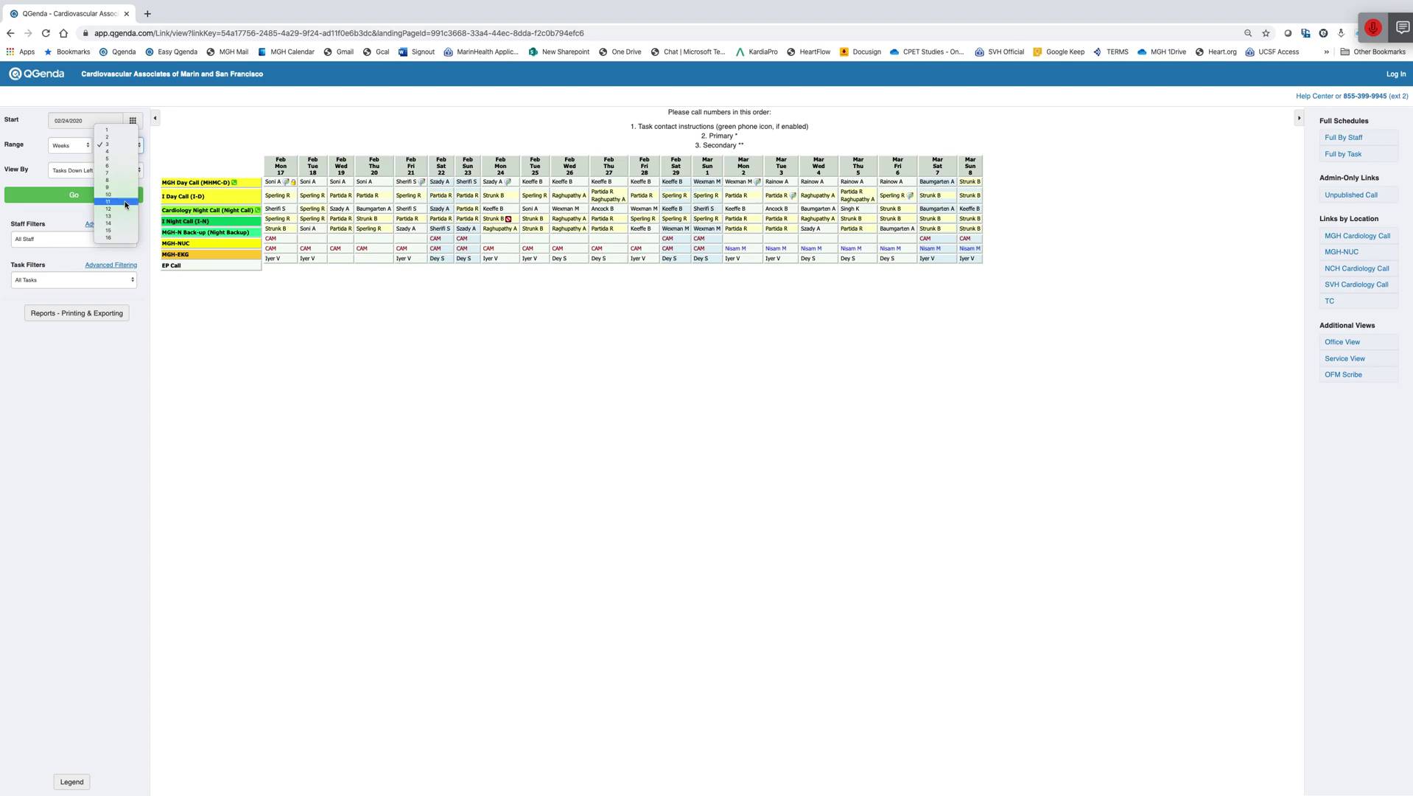
click(118, 215)
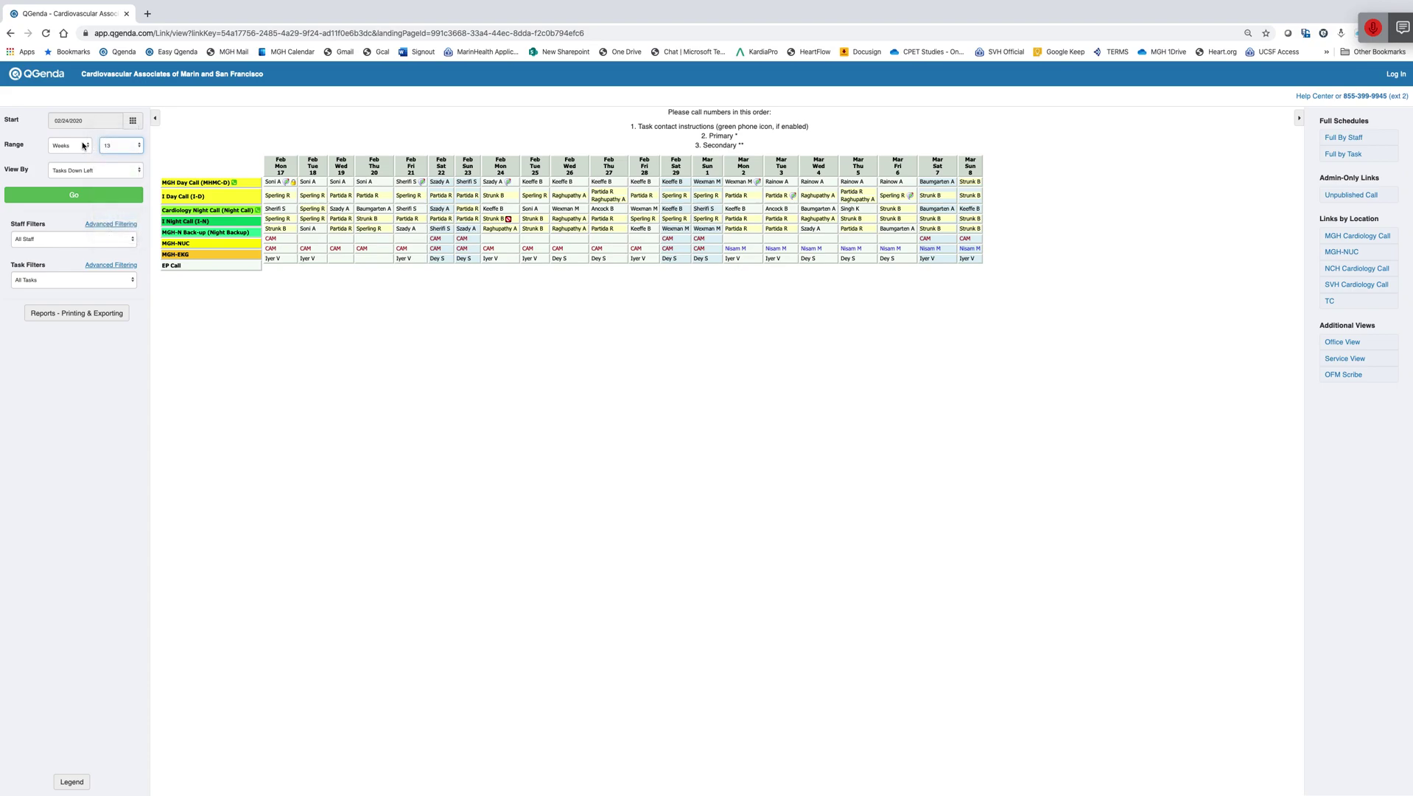
click(74, 193)
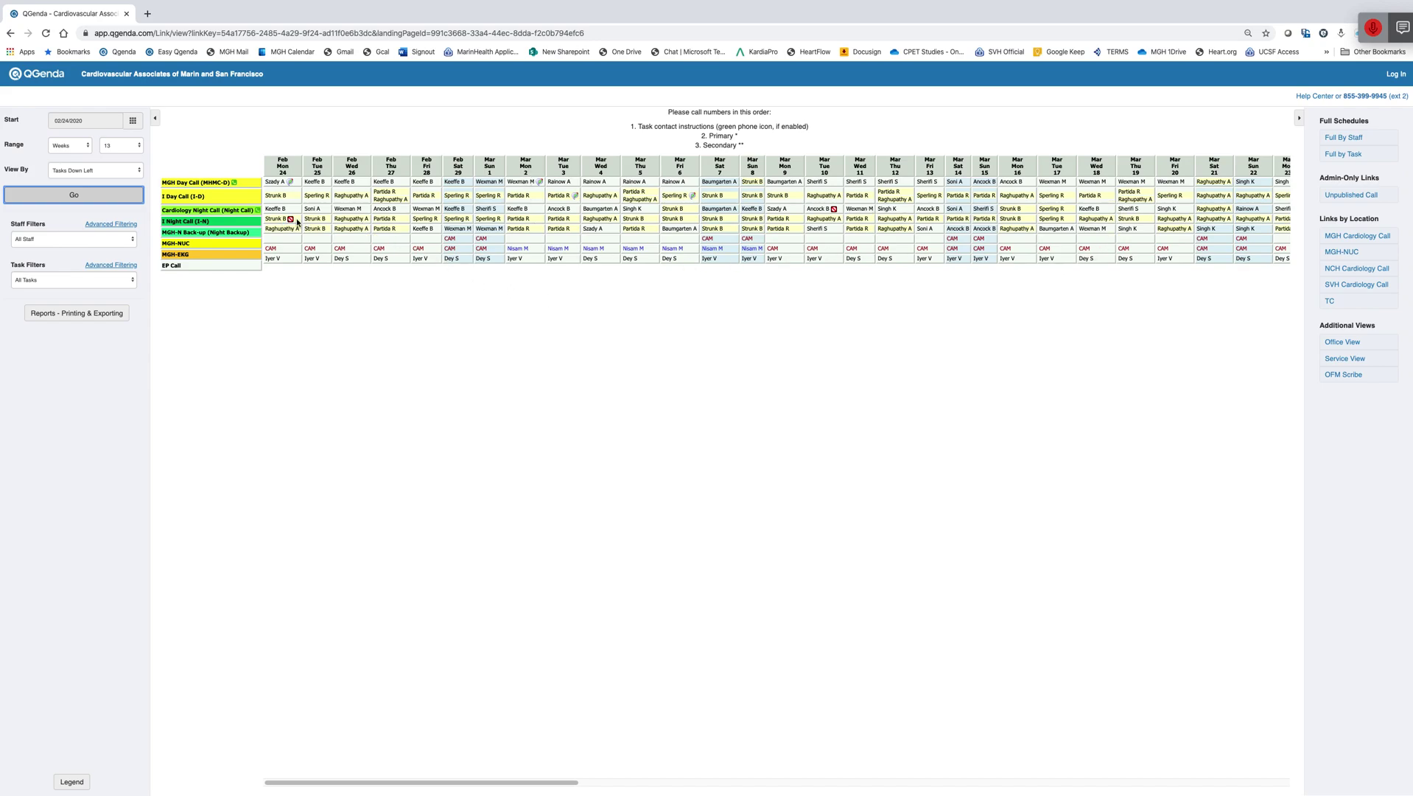
click(169, 52)
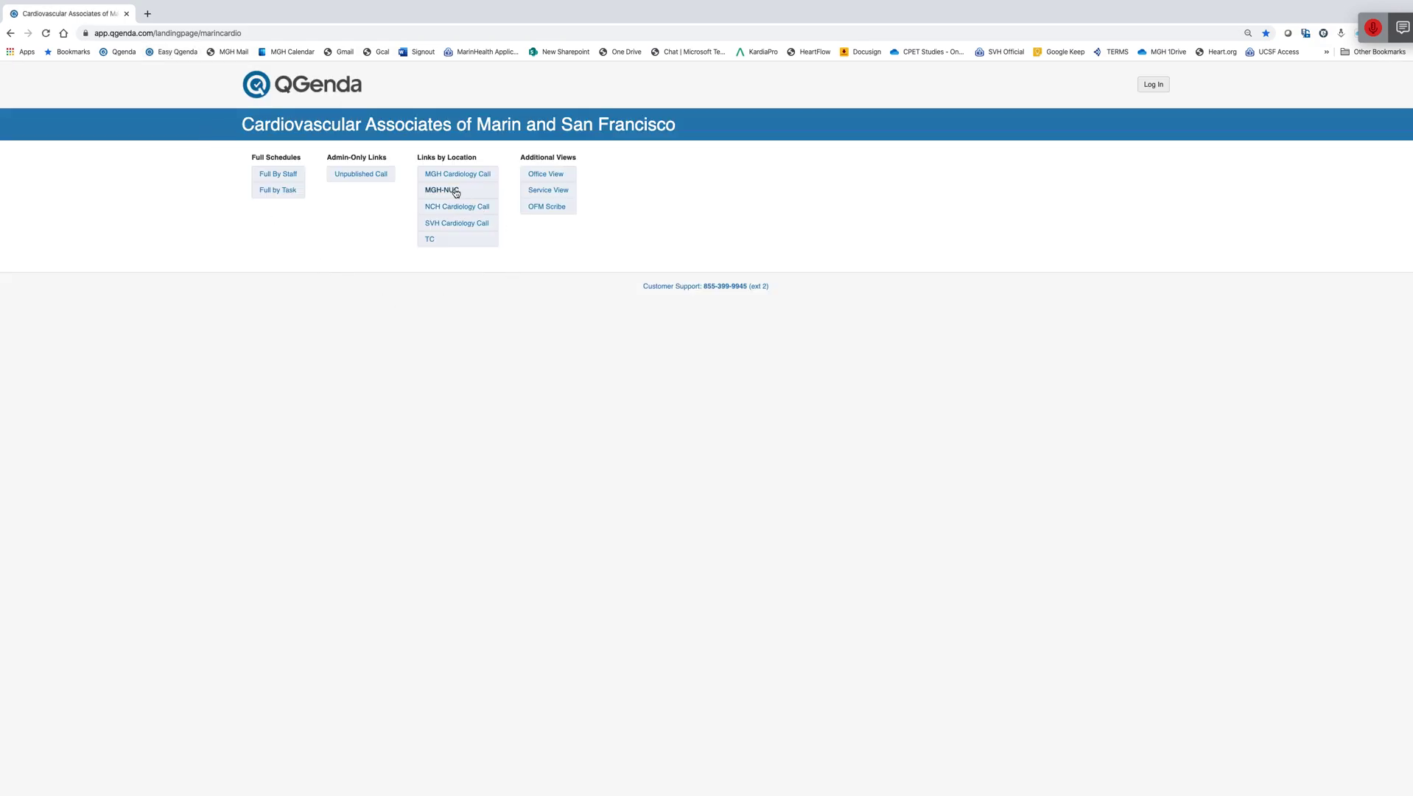
Browse the NCH, SVH and TC cardiology call schedules, returning to the landing page after each
click(451, 208)
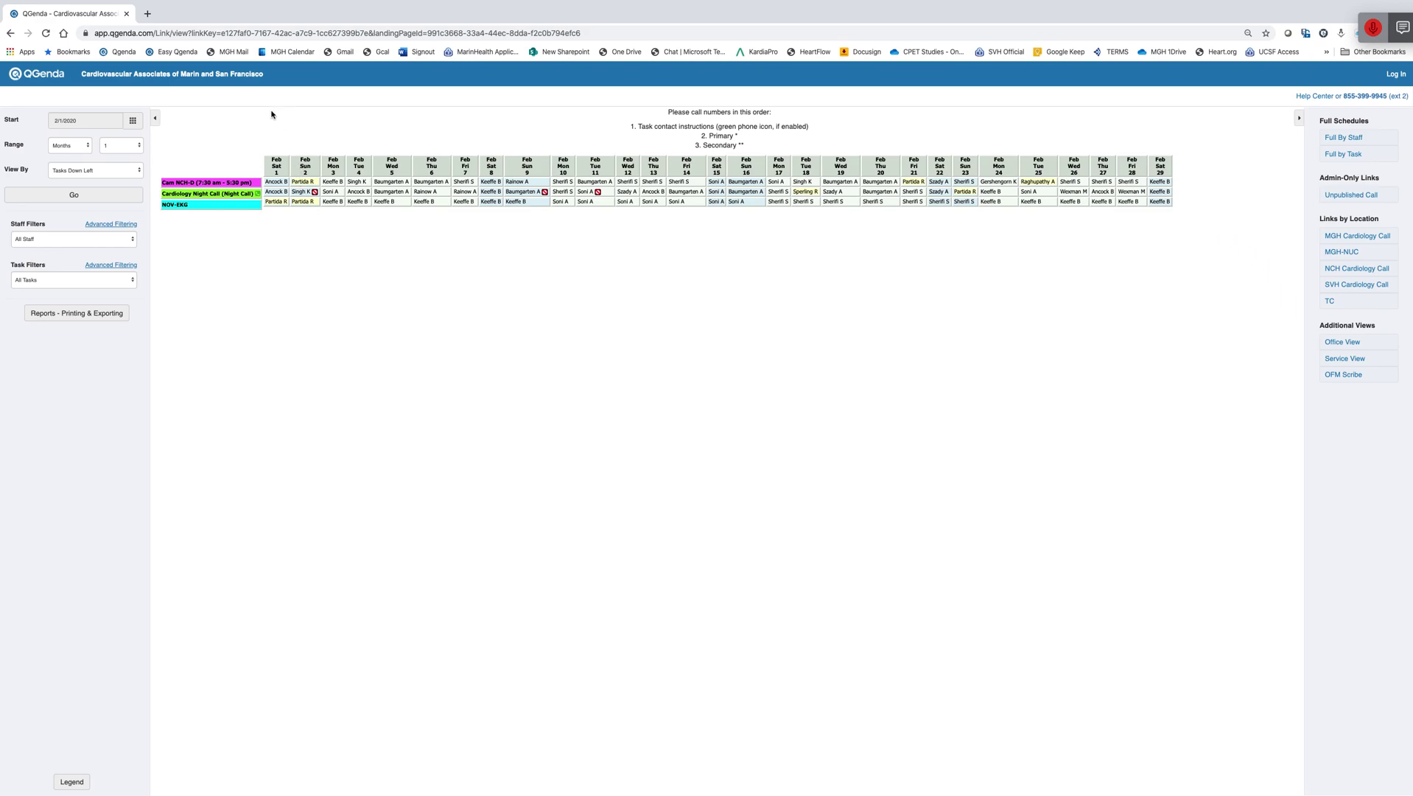
click(176, 53)
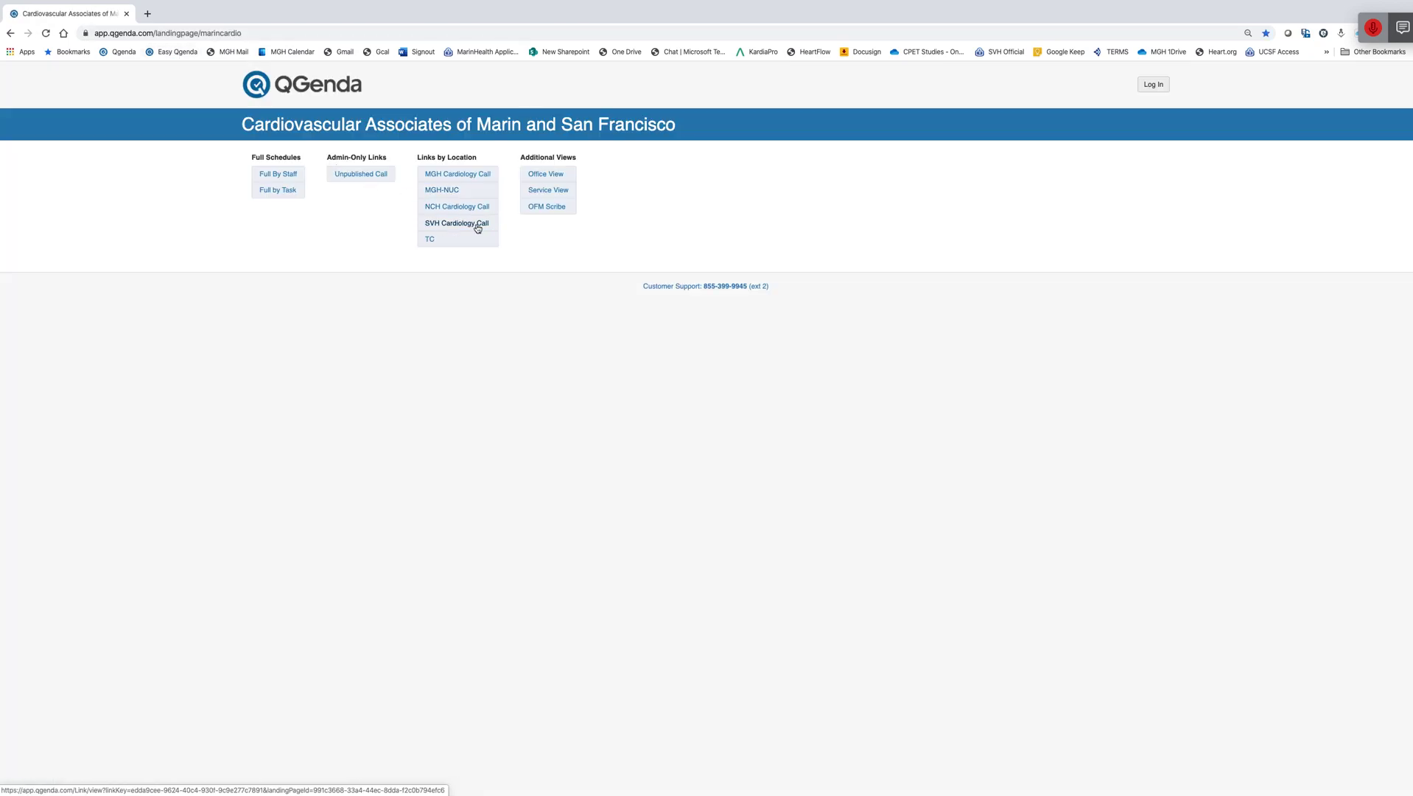
click(477, 227)
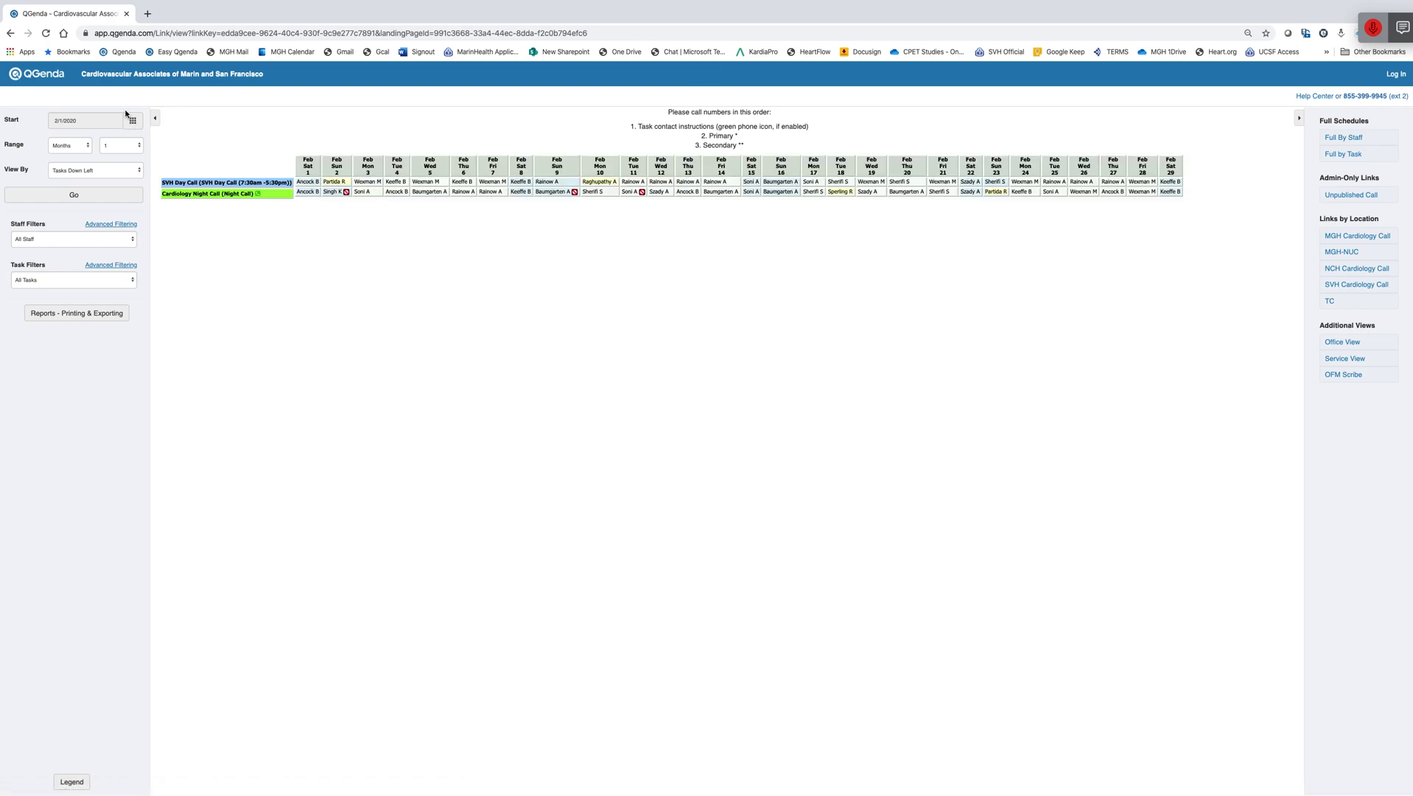
click(163, 53)
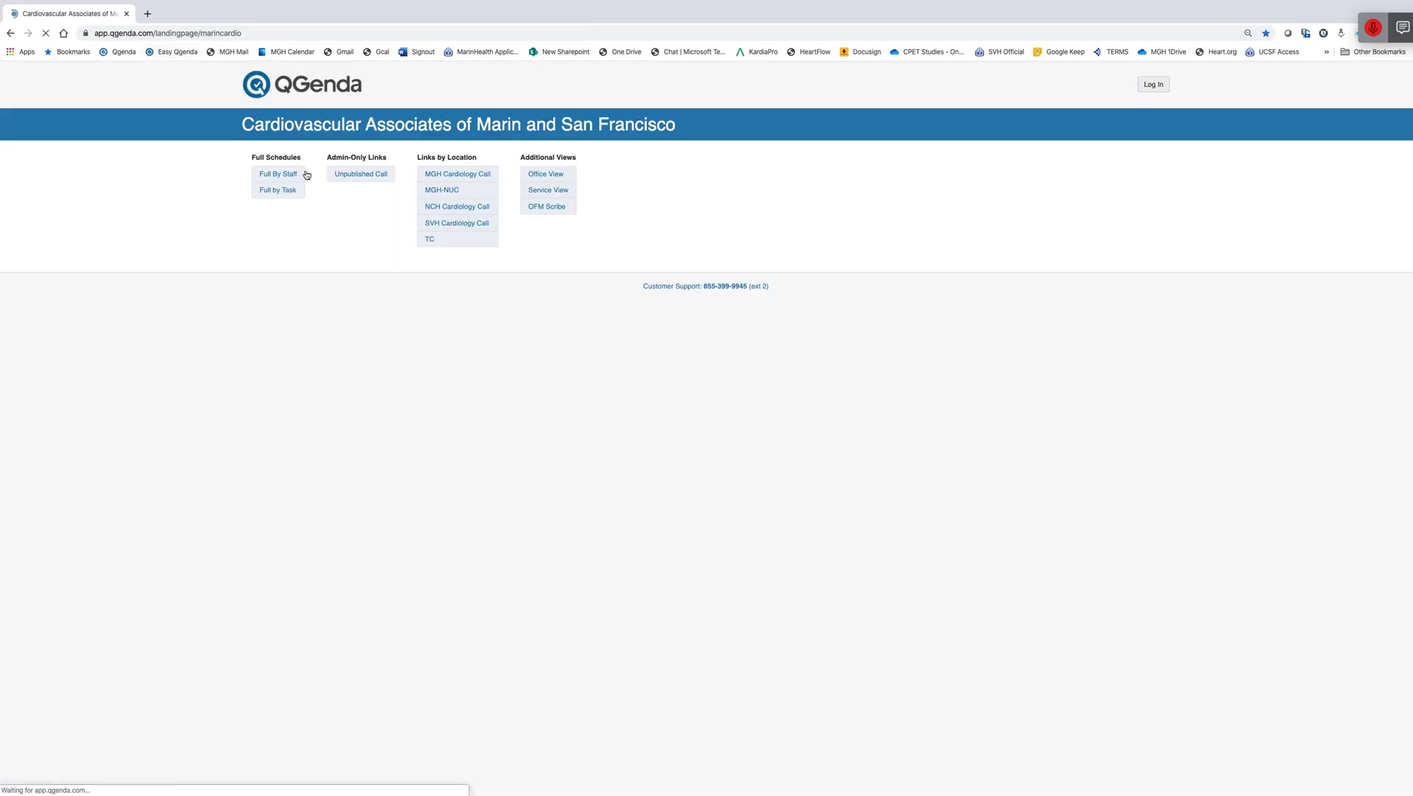
click(428, 241)
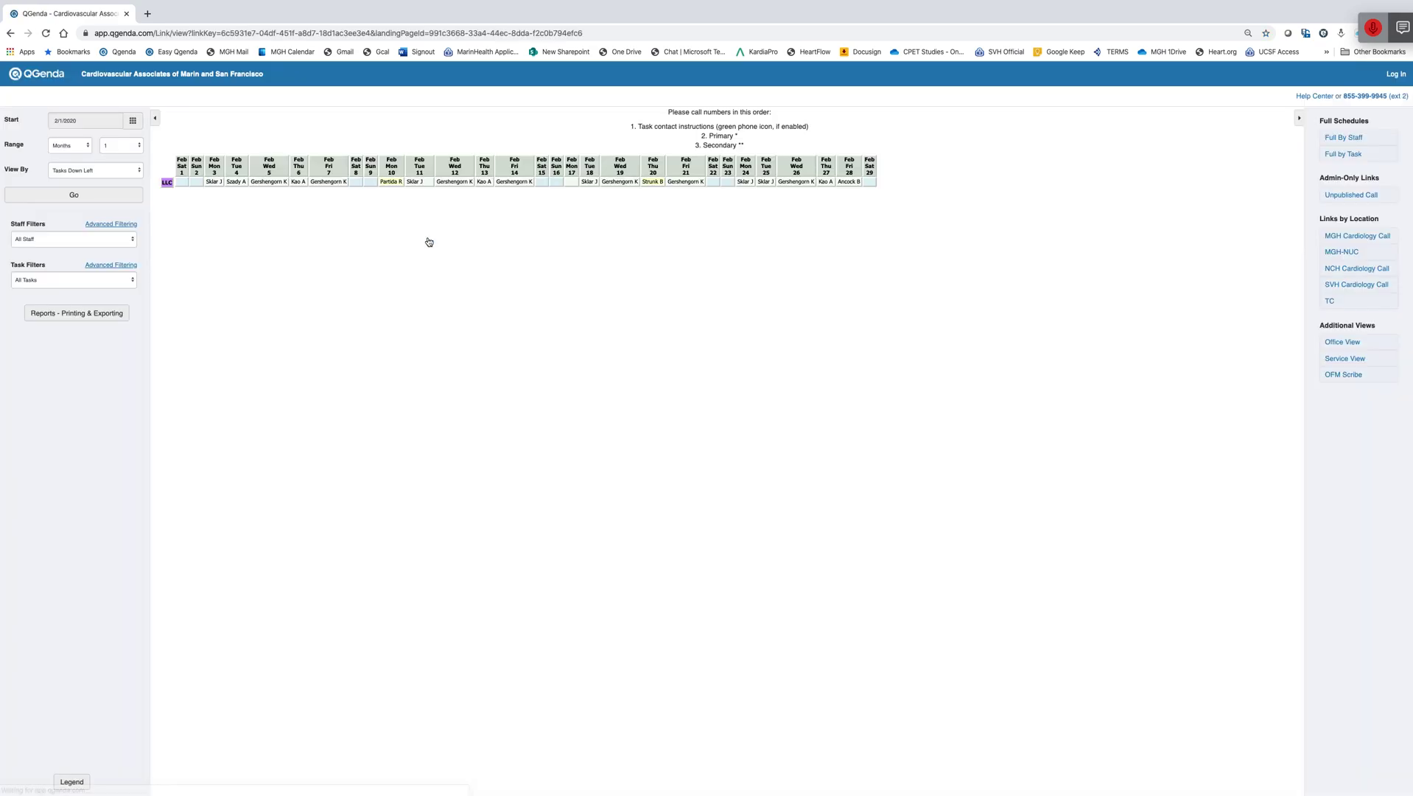
click(171, 52)
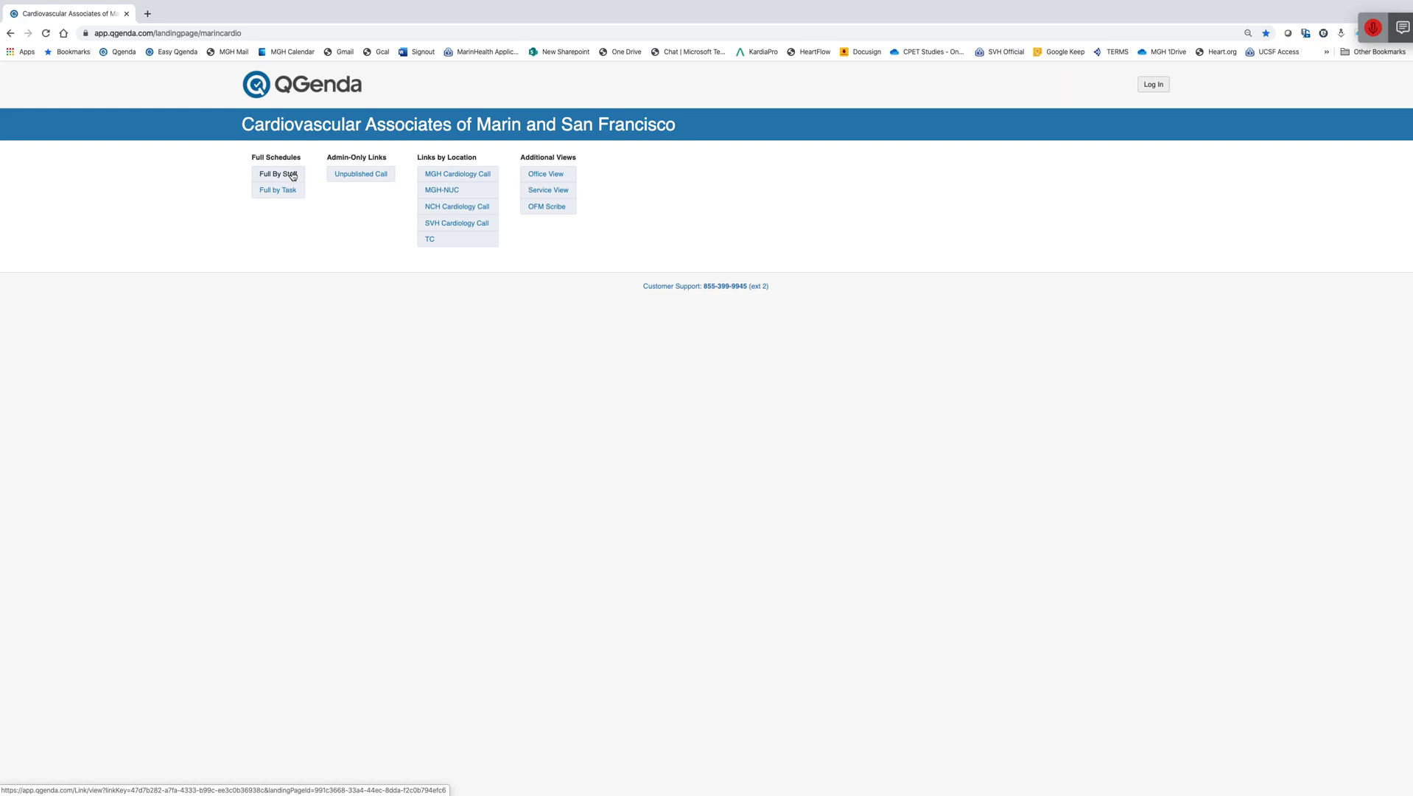
click(295, 175)
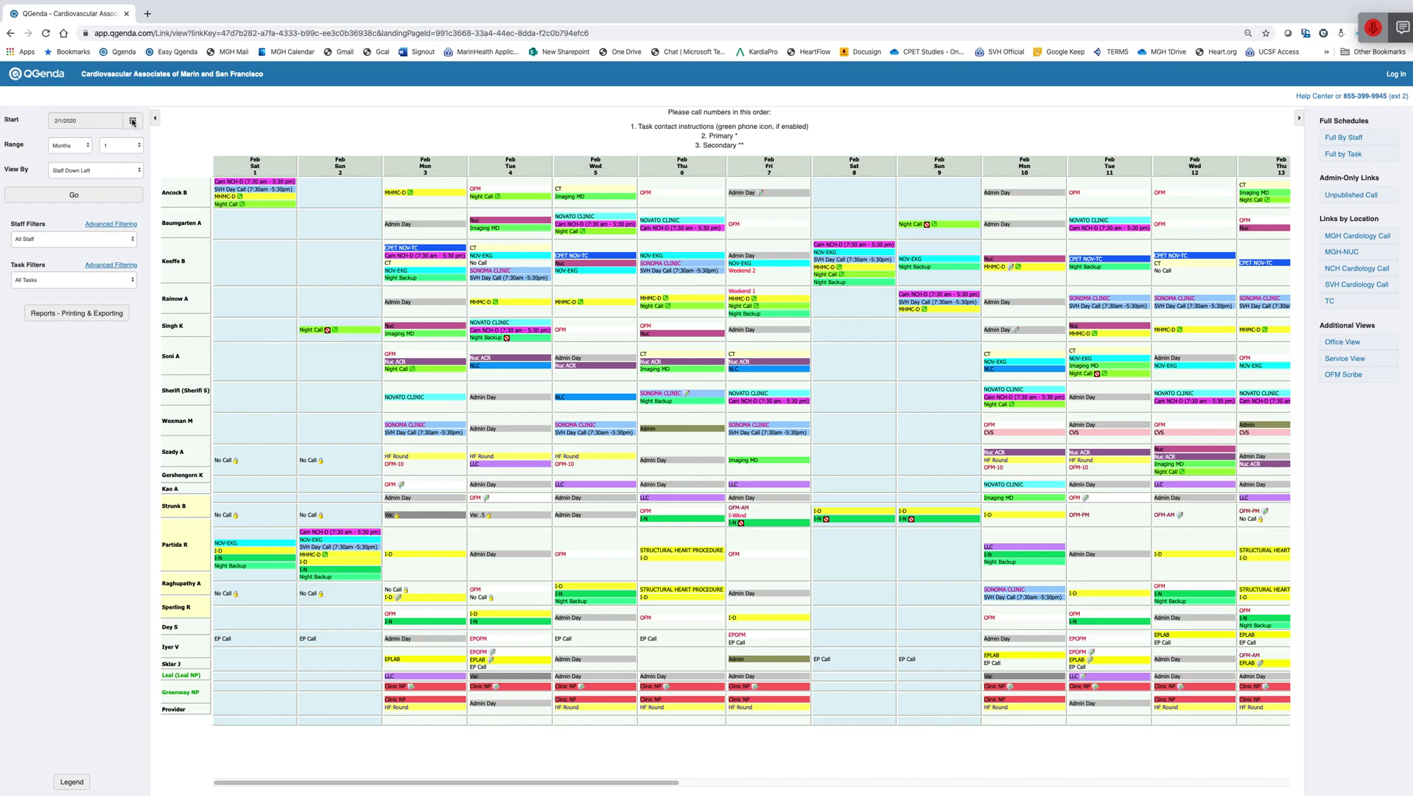
click(132, 121)
click(71, 204)
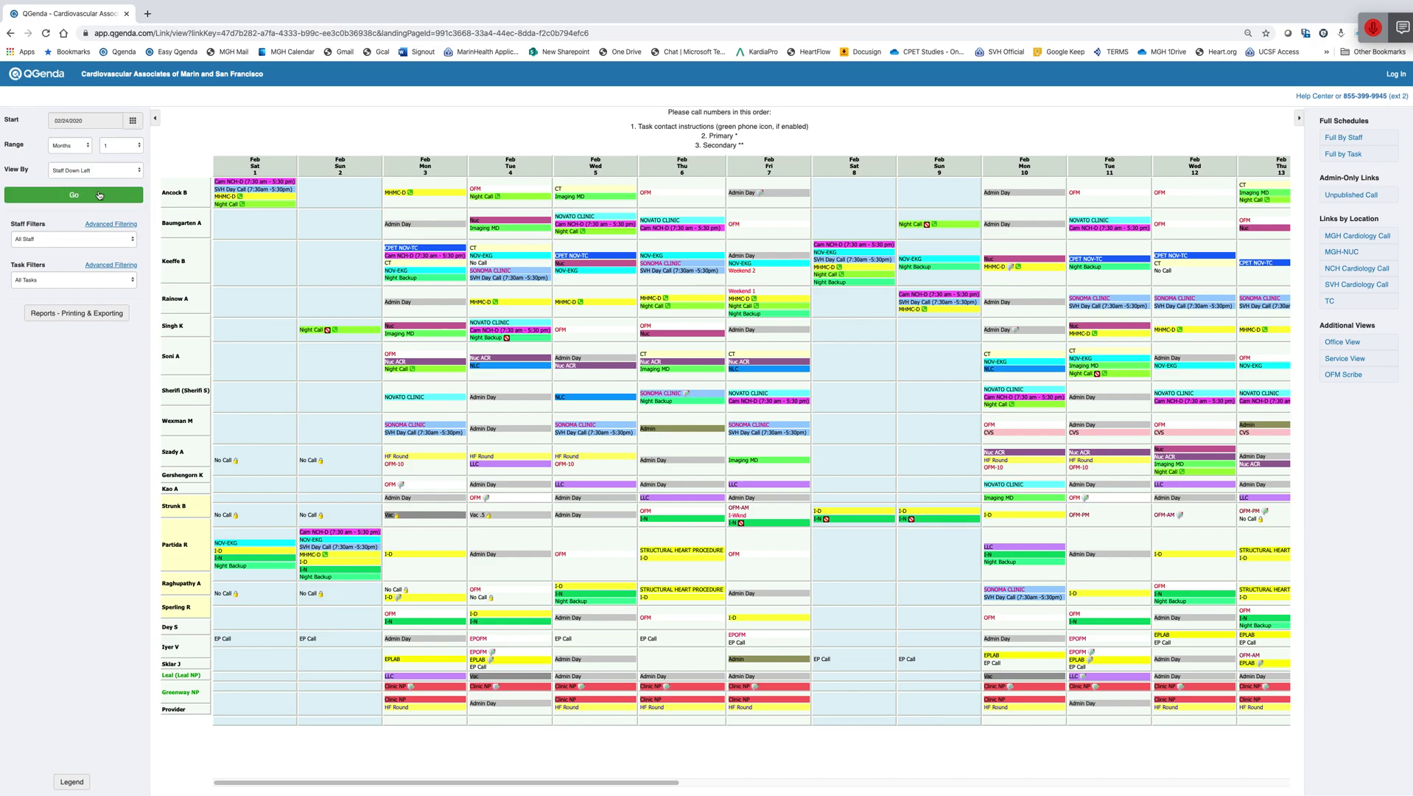
click(101, 195)
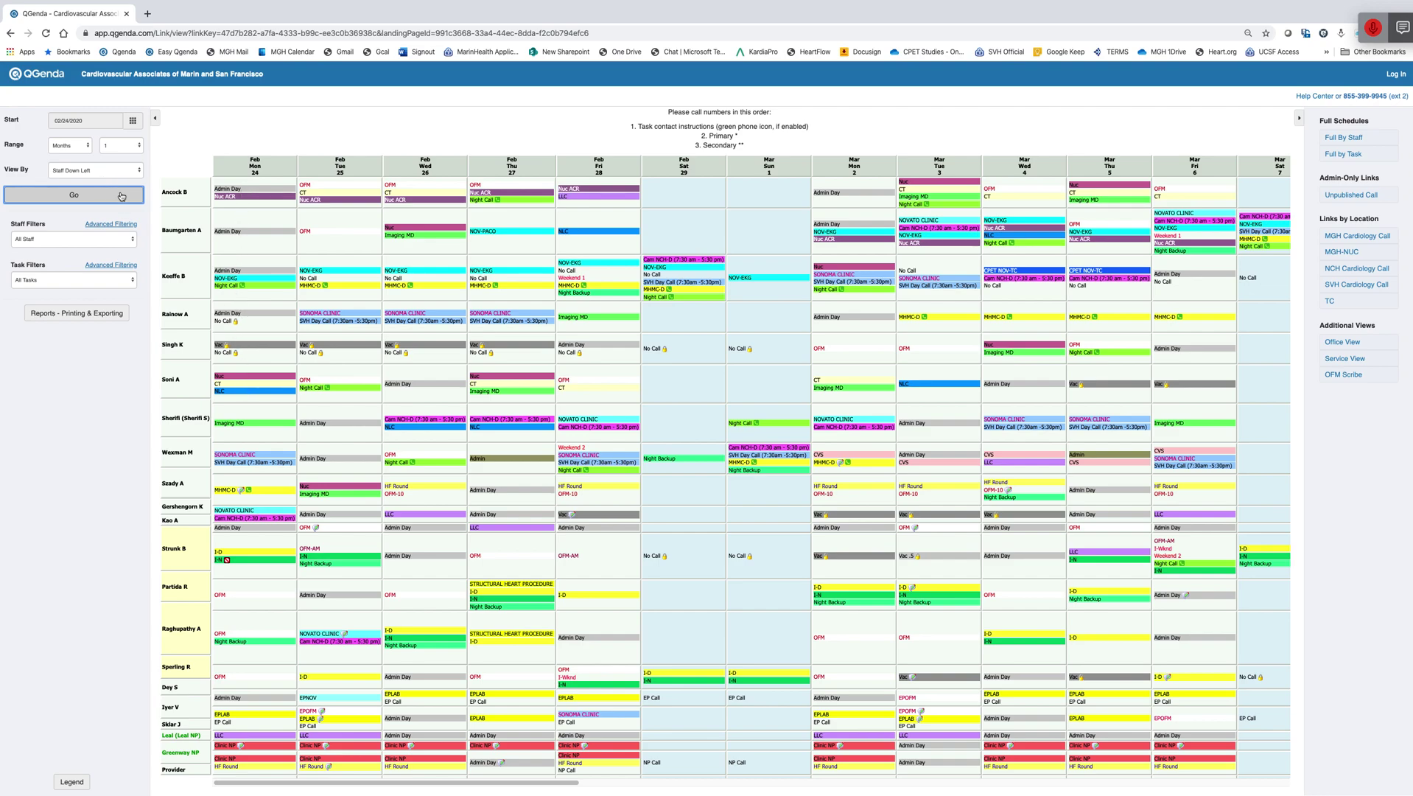
scroll(329, 312, down, 1)
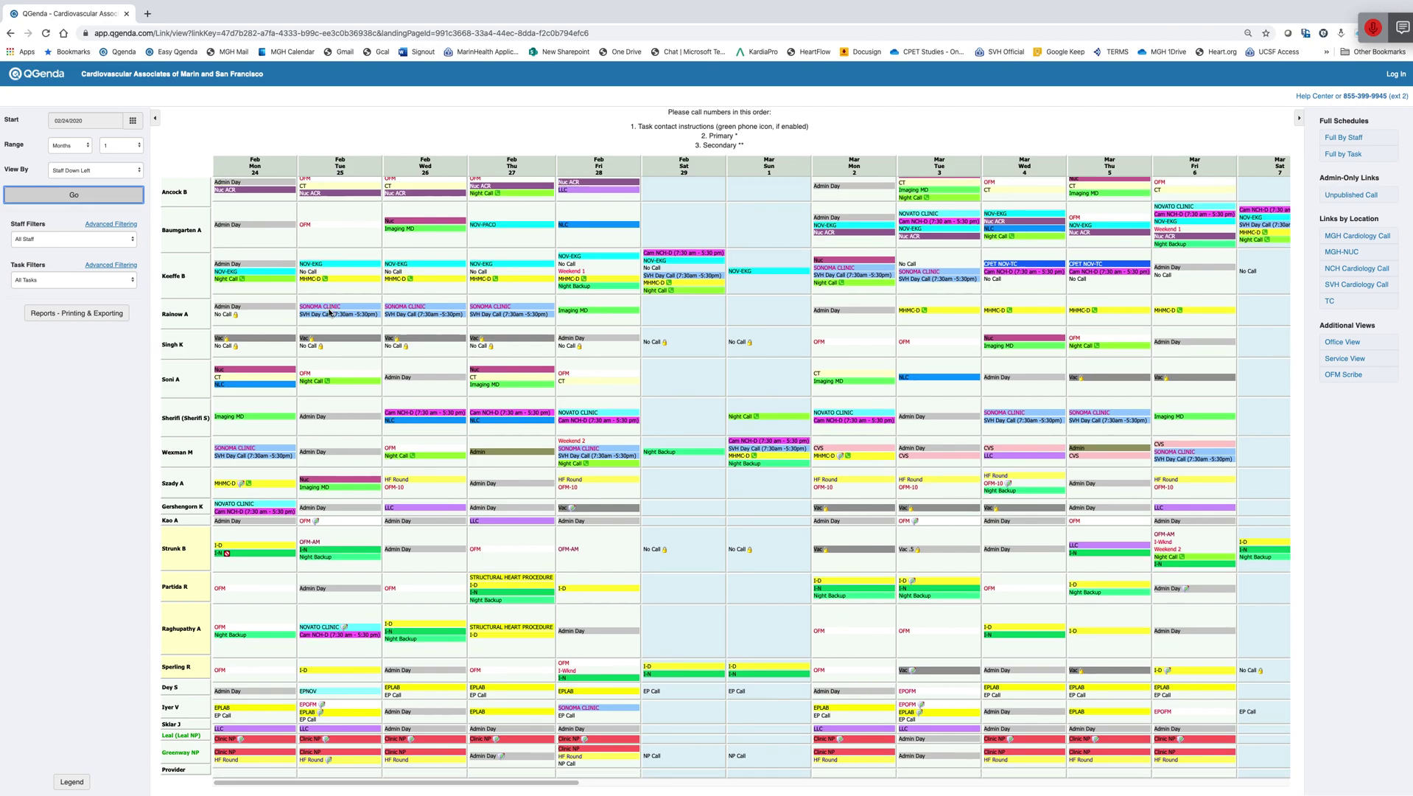
scroll(290, 310, up, 1)
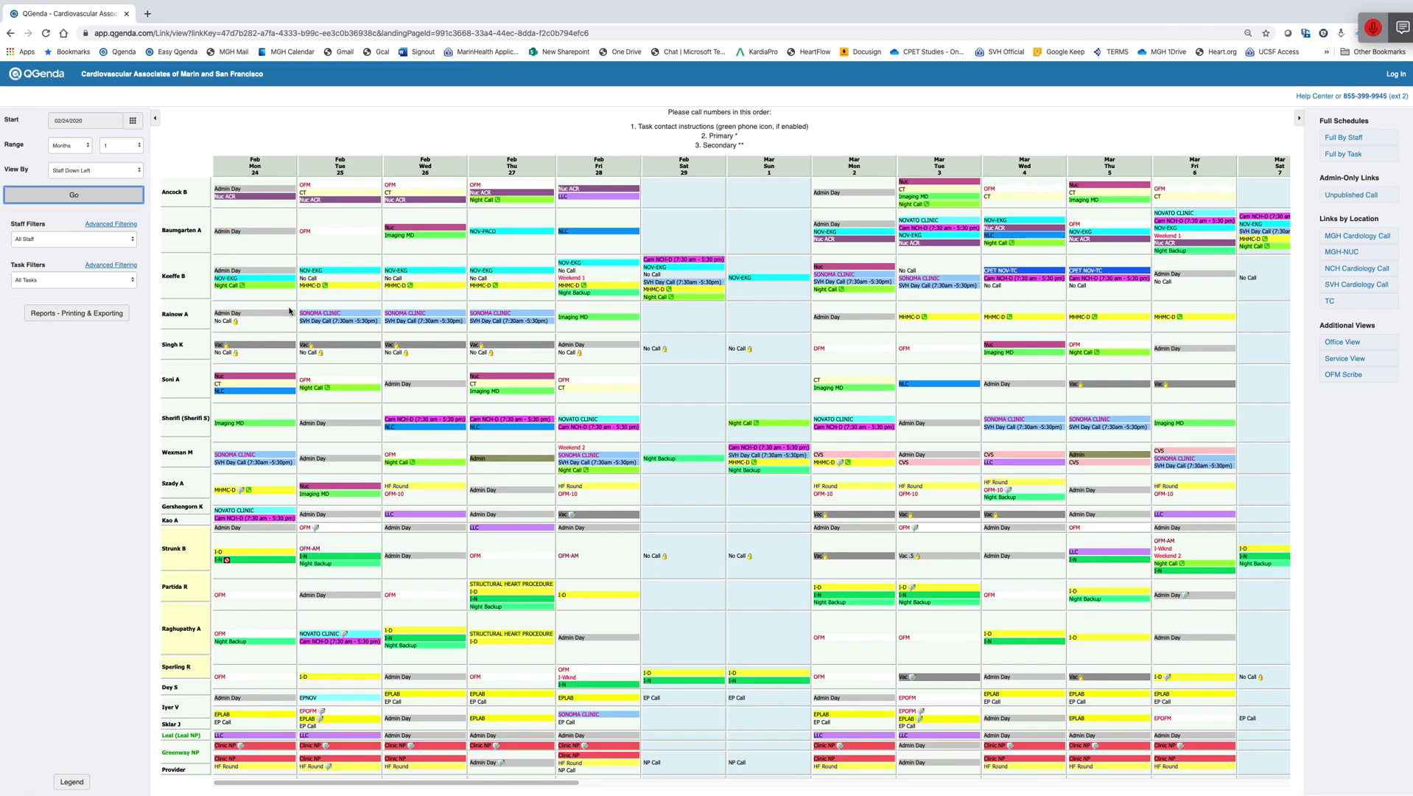
Use Staff Advanced Filtering to show only one selected staff member's assignments
click(129, 225)
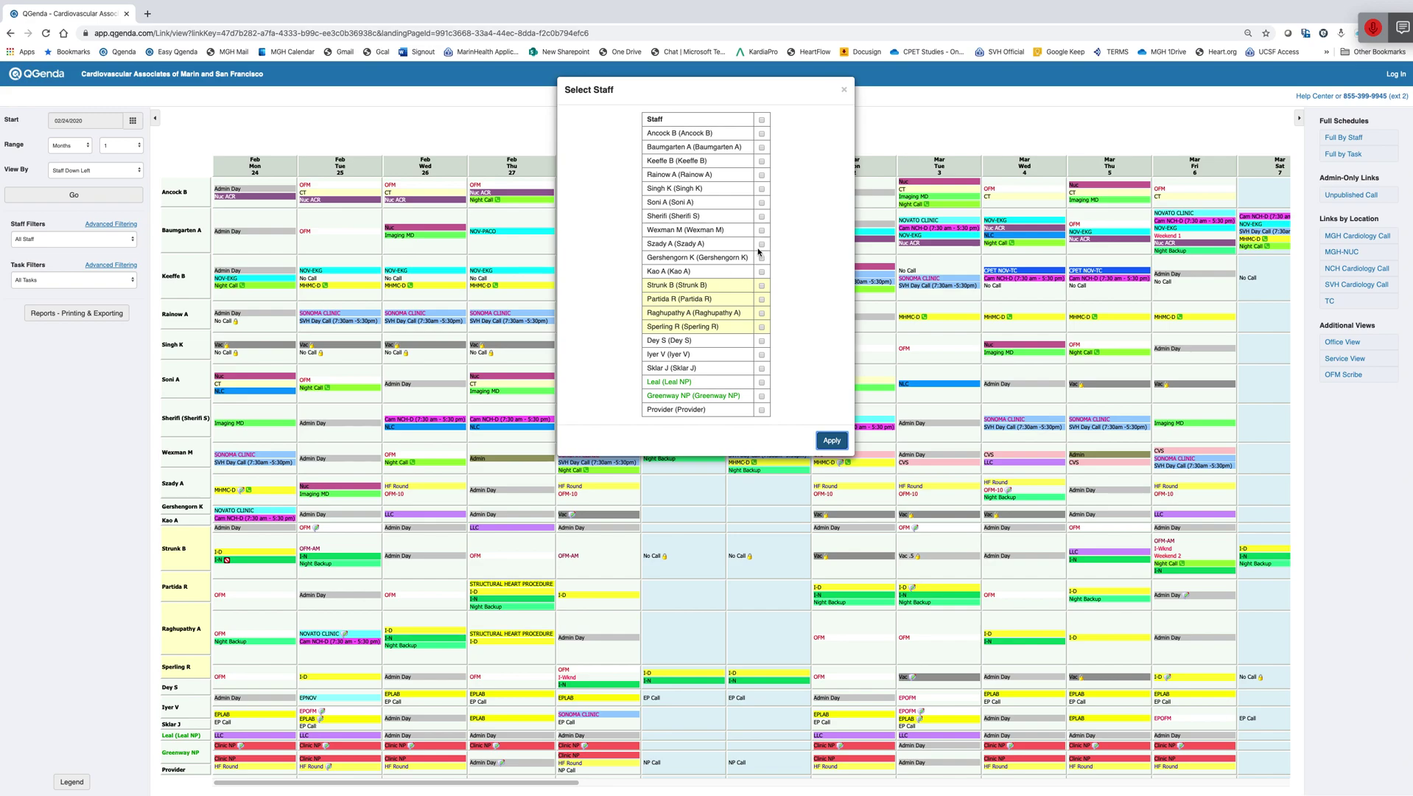
click(763, 204)
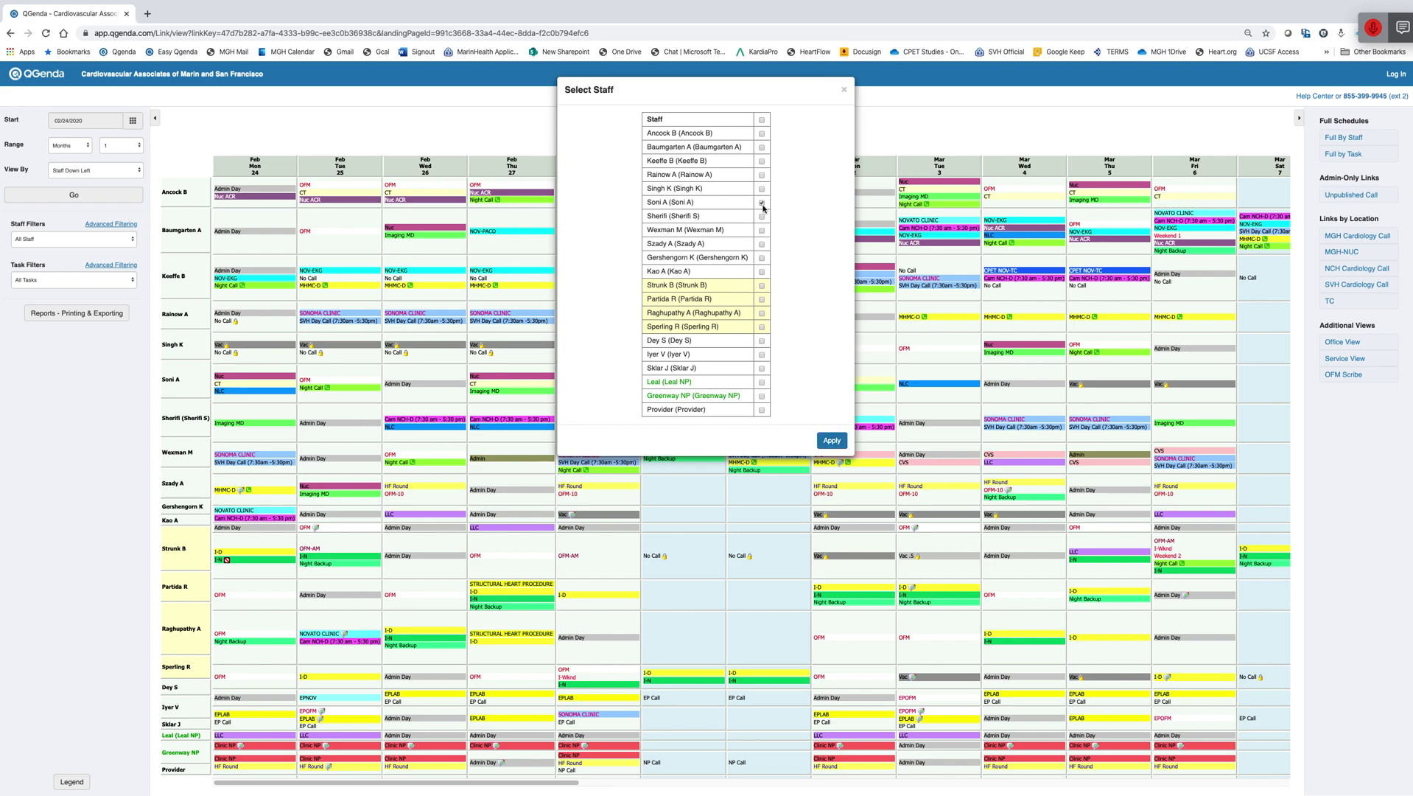
click(835, 442)
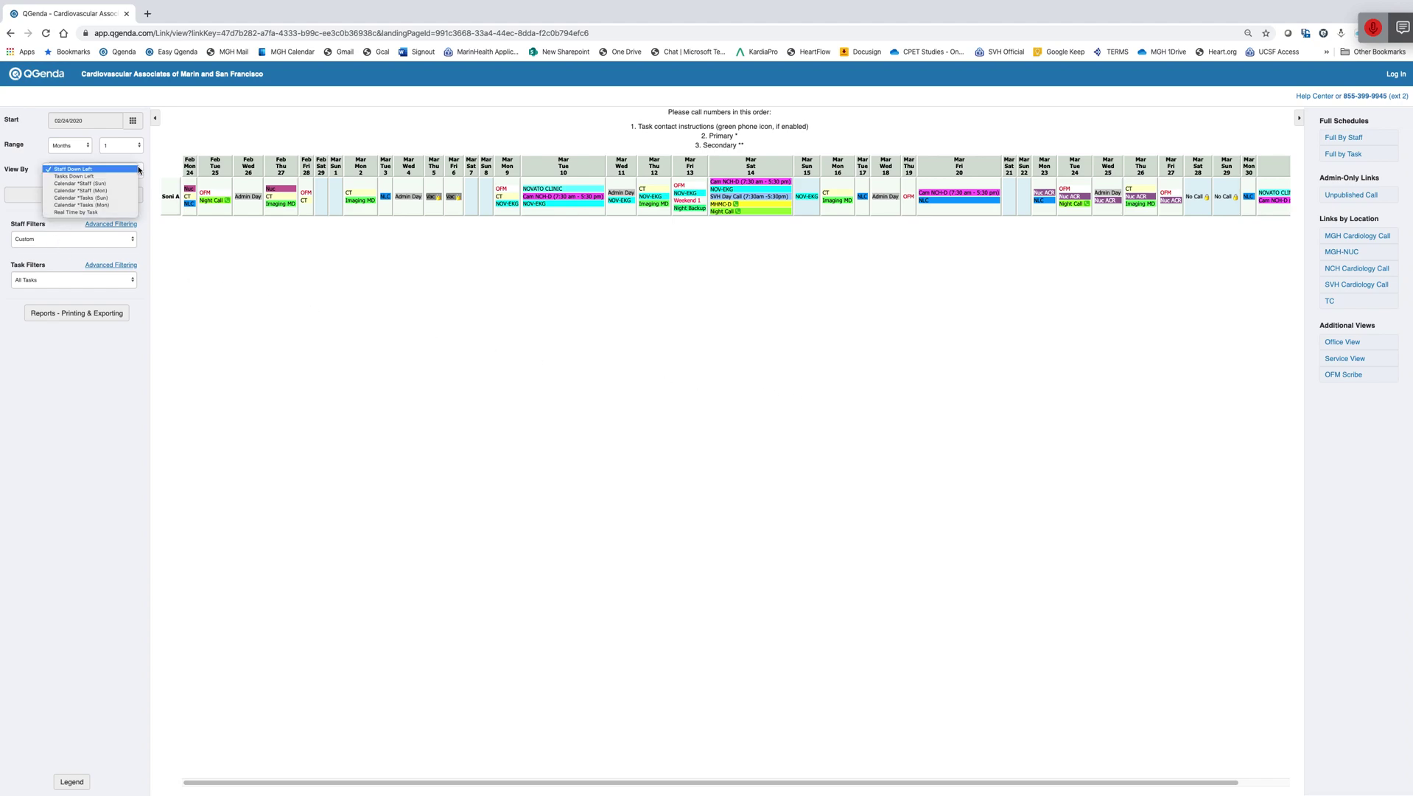
Switch to the Calendar *Staff (Mon) view with a 3-month range and reload it
click(138, 169)
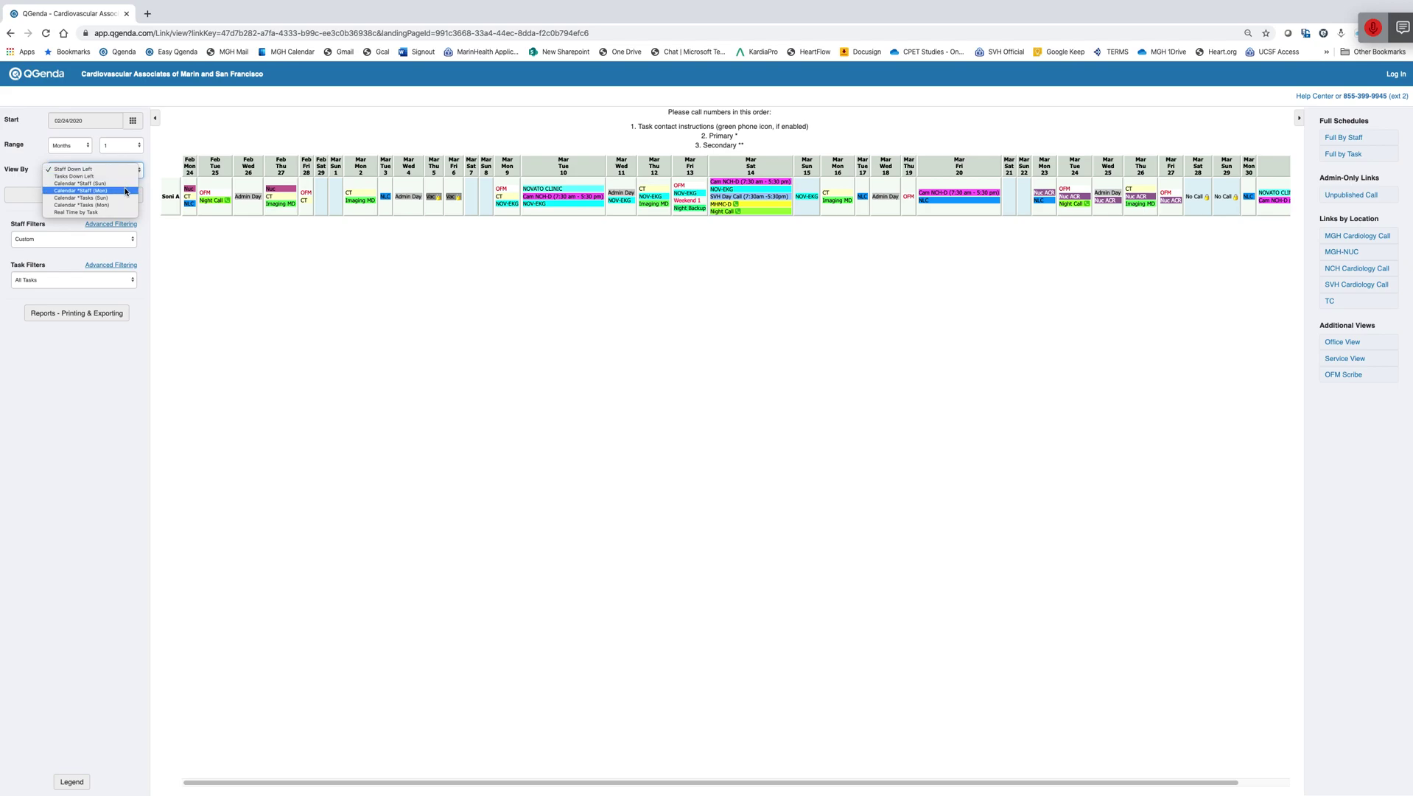
click(127, 184)
click(140, 147)
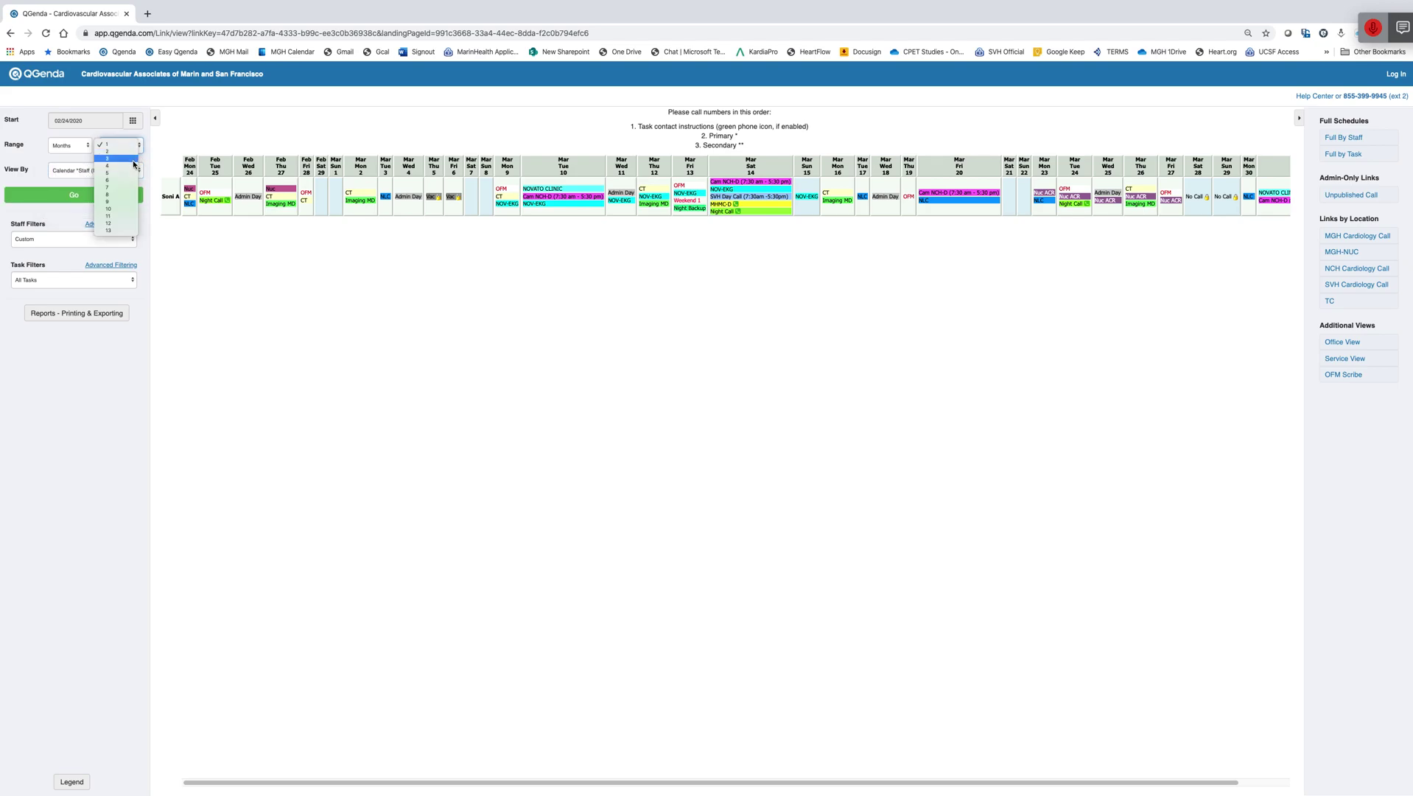
click(109, 158)
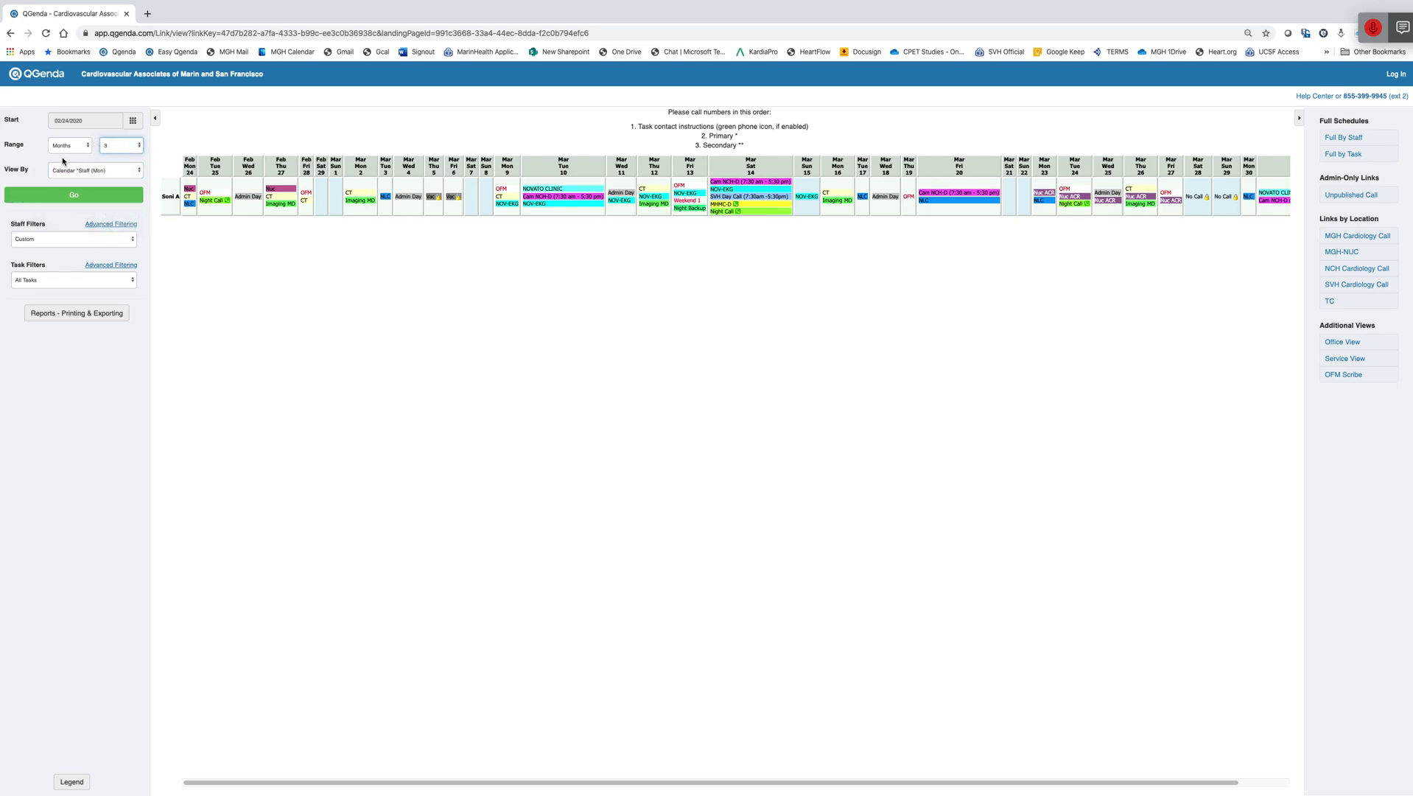
click(93, 194)
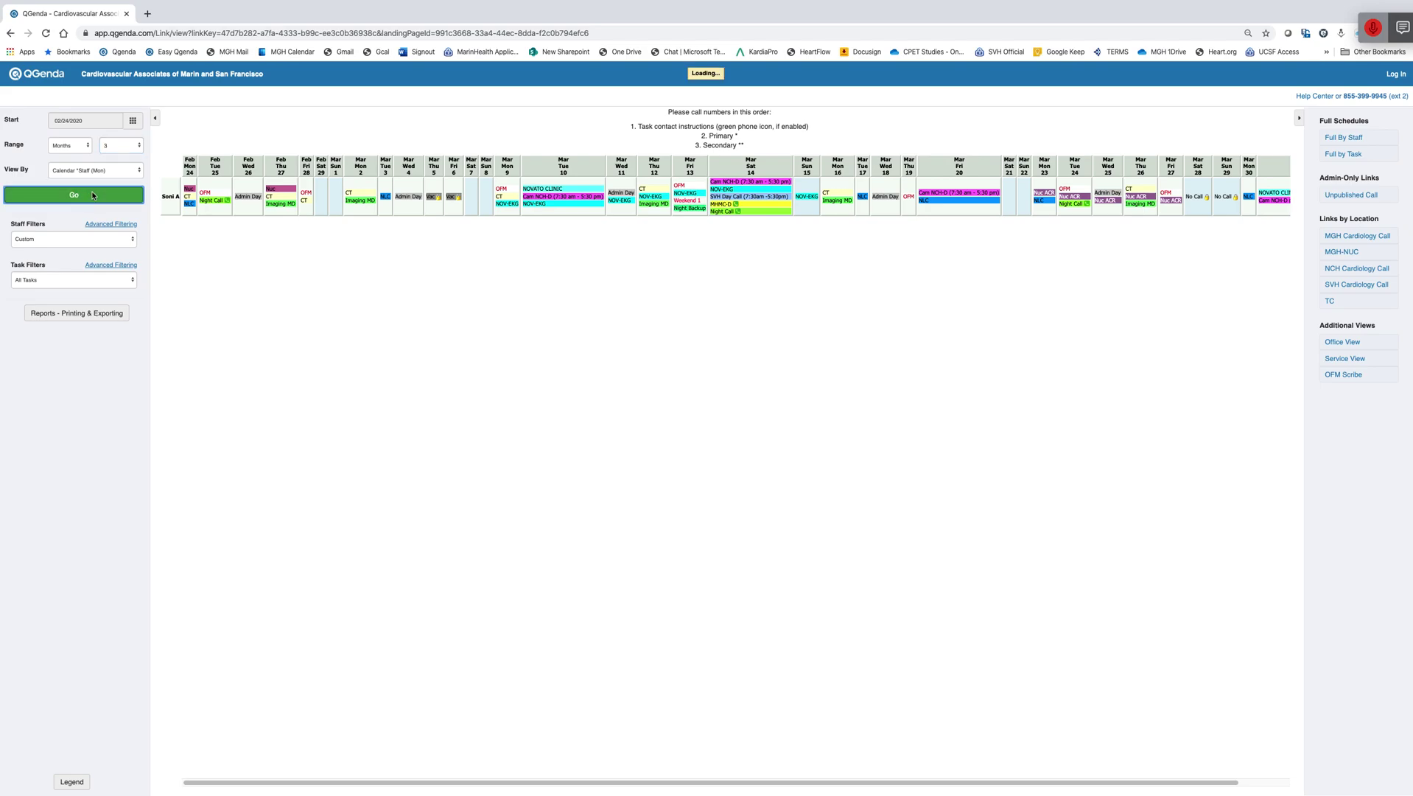
scroll(558, 382, down, 1)
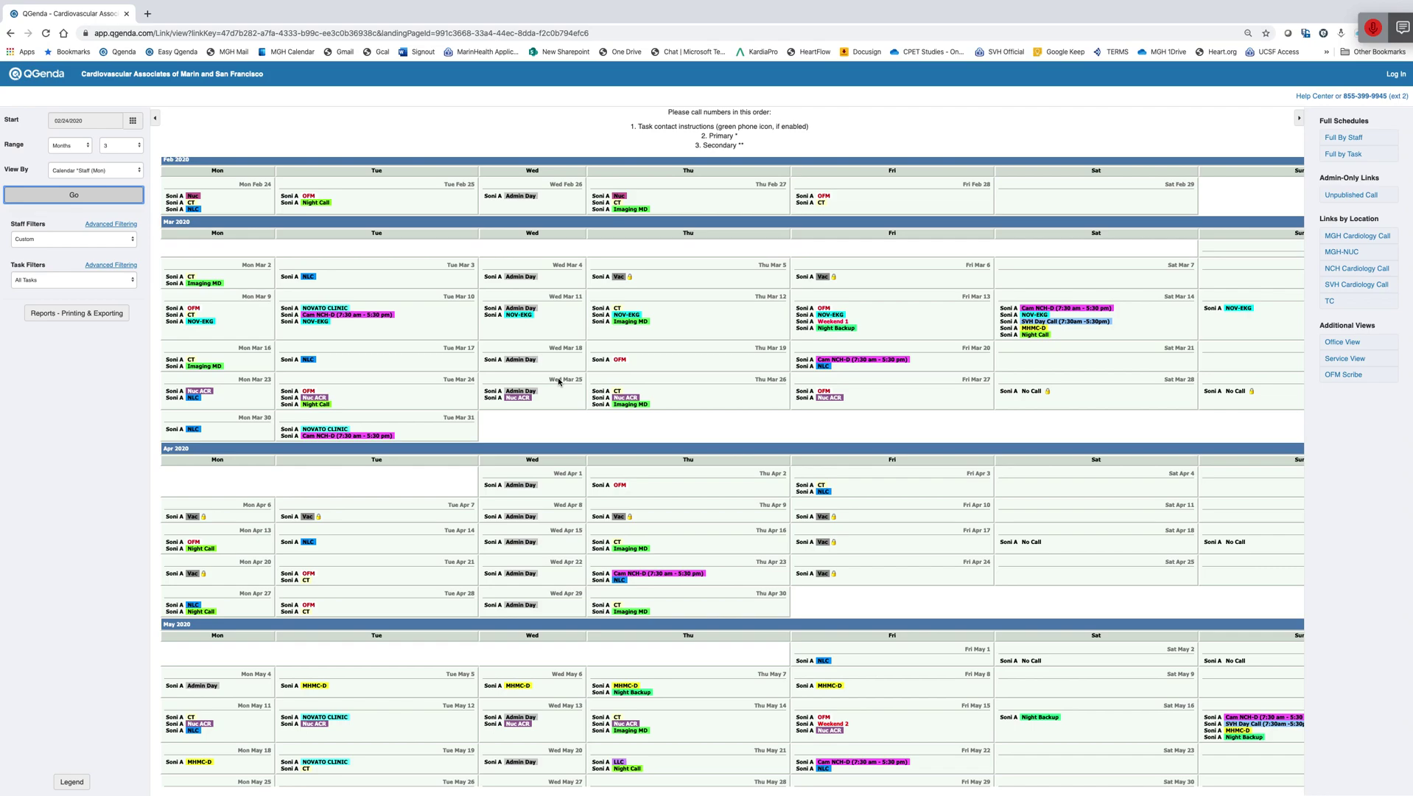
scroll(558, 382, up, 1)
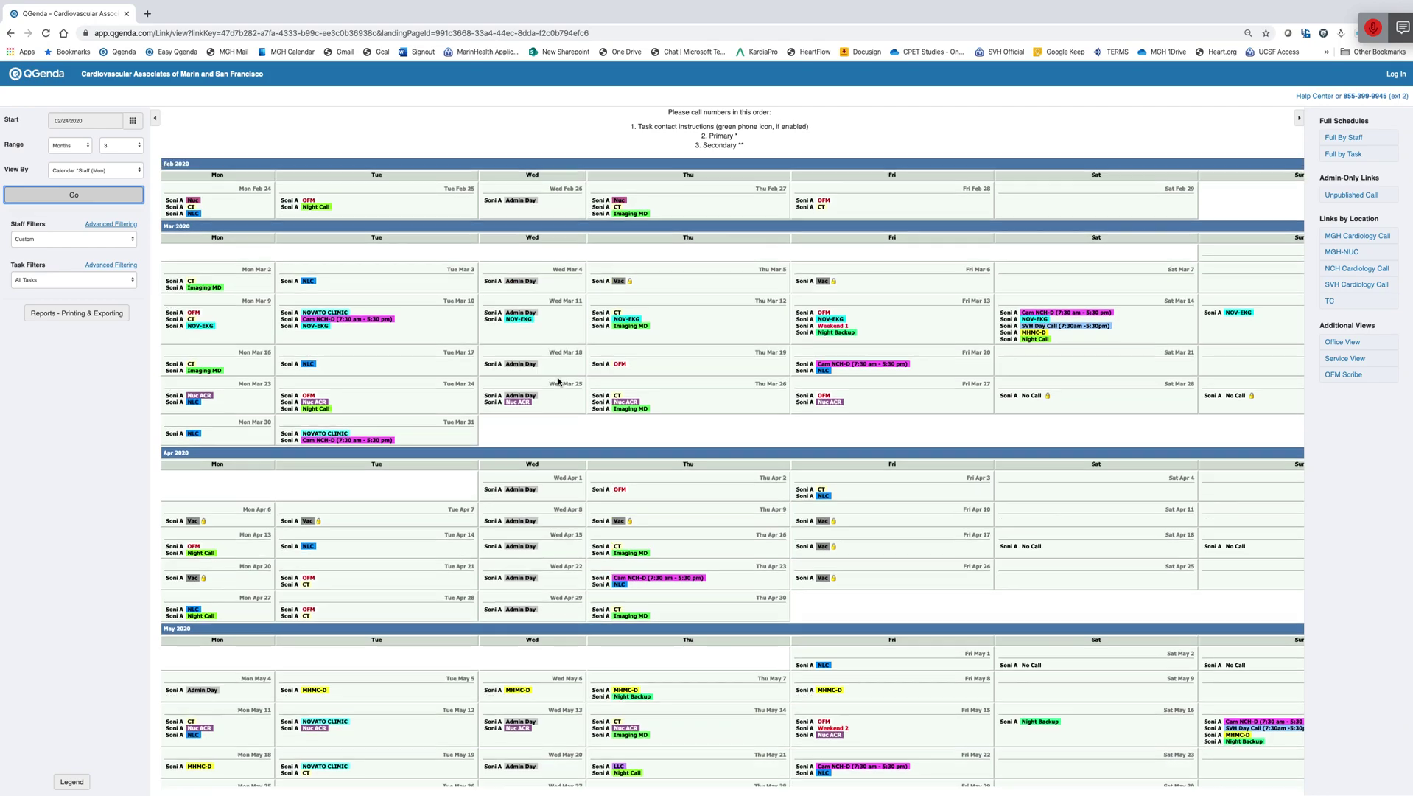
Filter tasks to I Day Call on every weekday
click(117, 266)
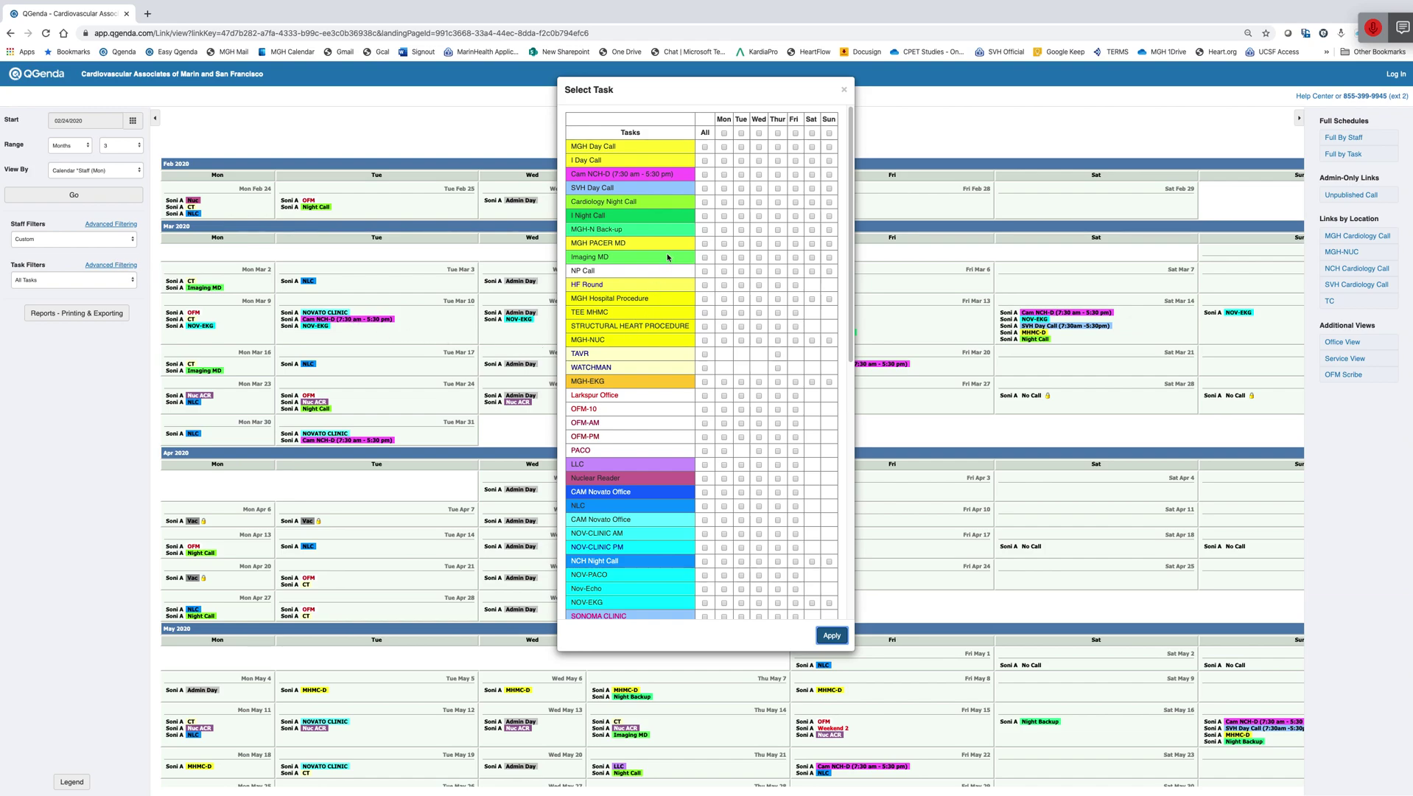
click(705, 161)
click(832, 636)
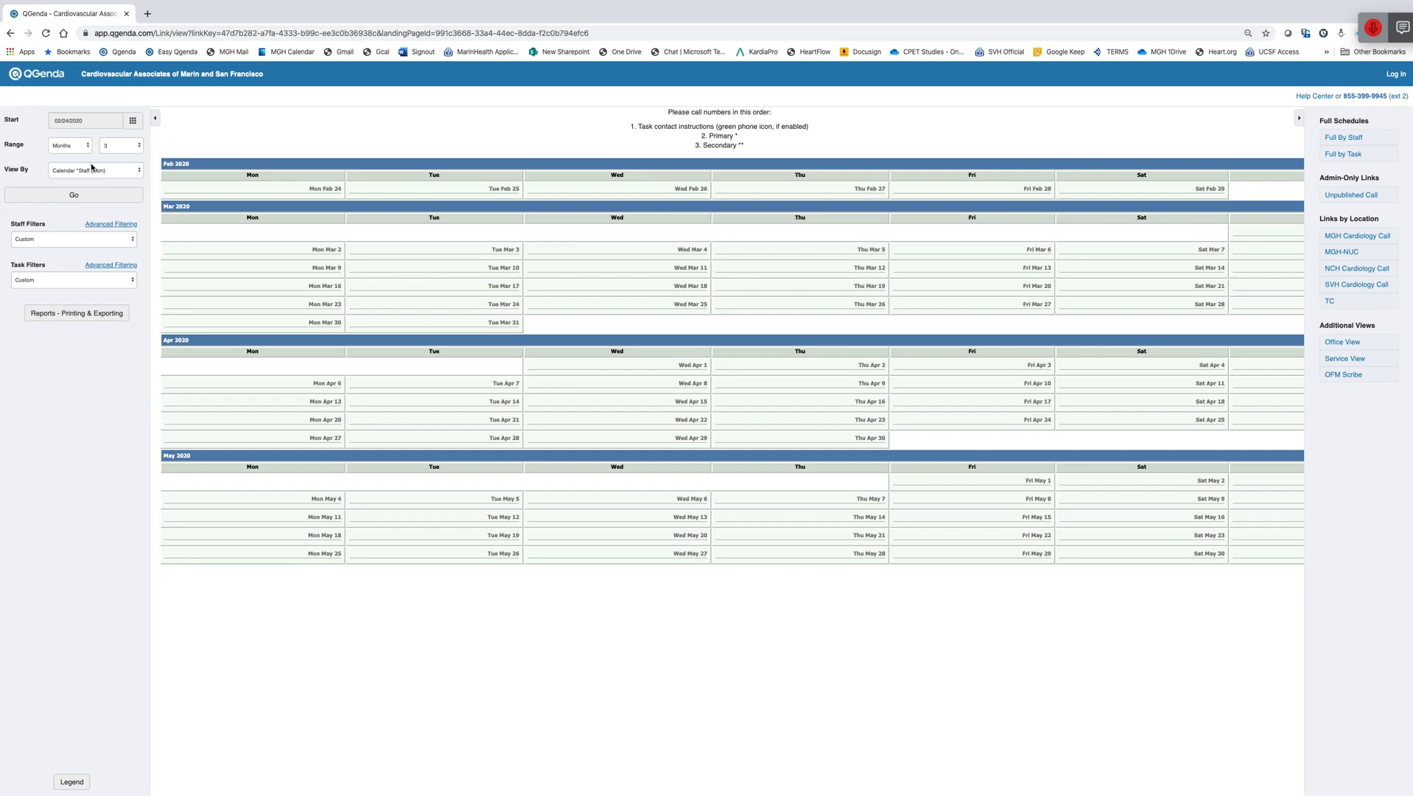
Include every staff member in the staff filter
click(110, 224)
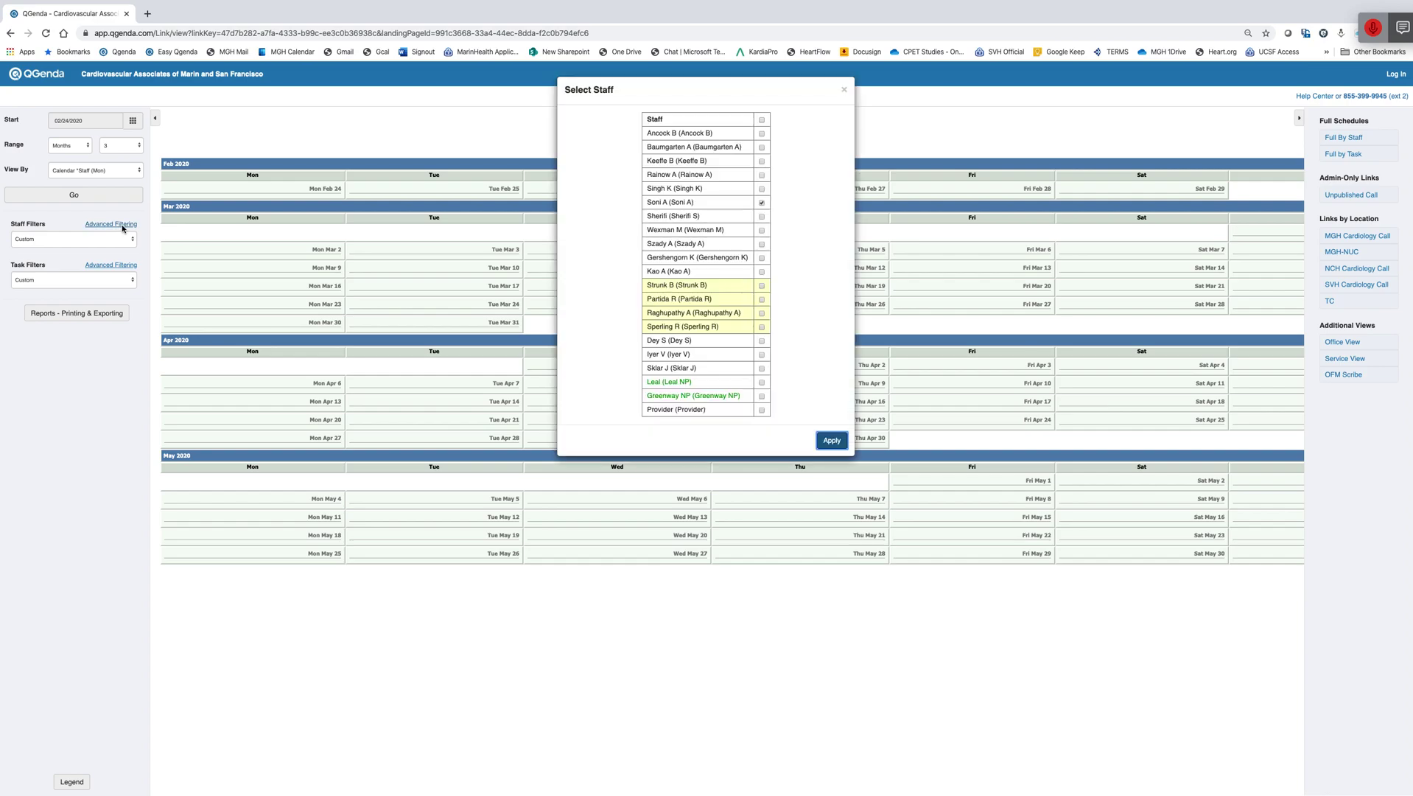
click(762, 119)
click(832, 439)
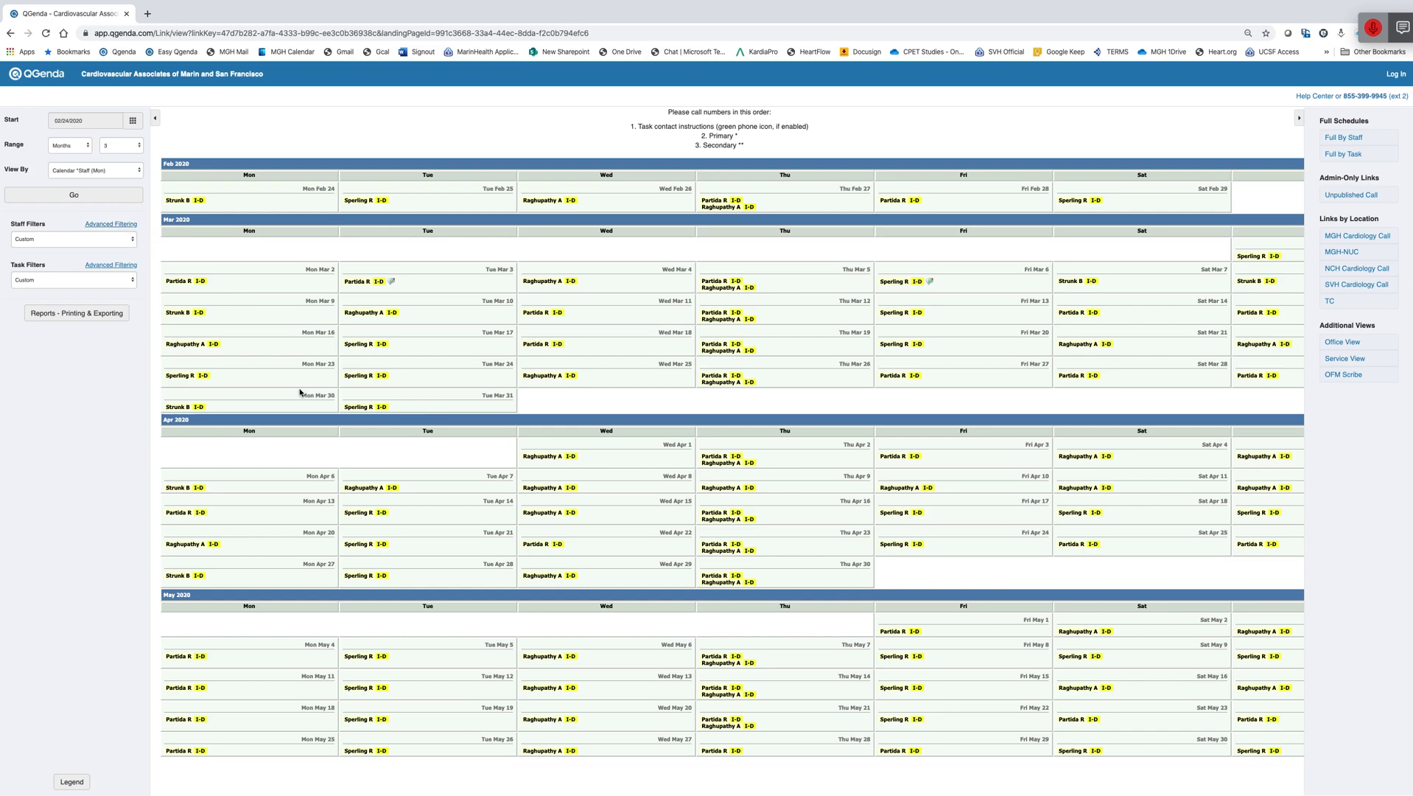
Add Imaging MD on all weekdays to the task filter alongside I Day Call
click(117, 266)
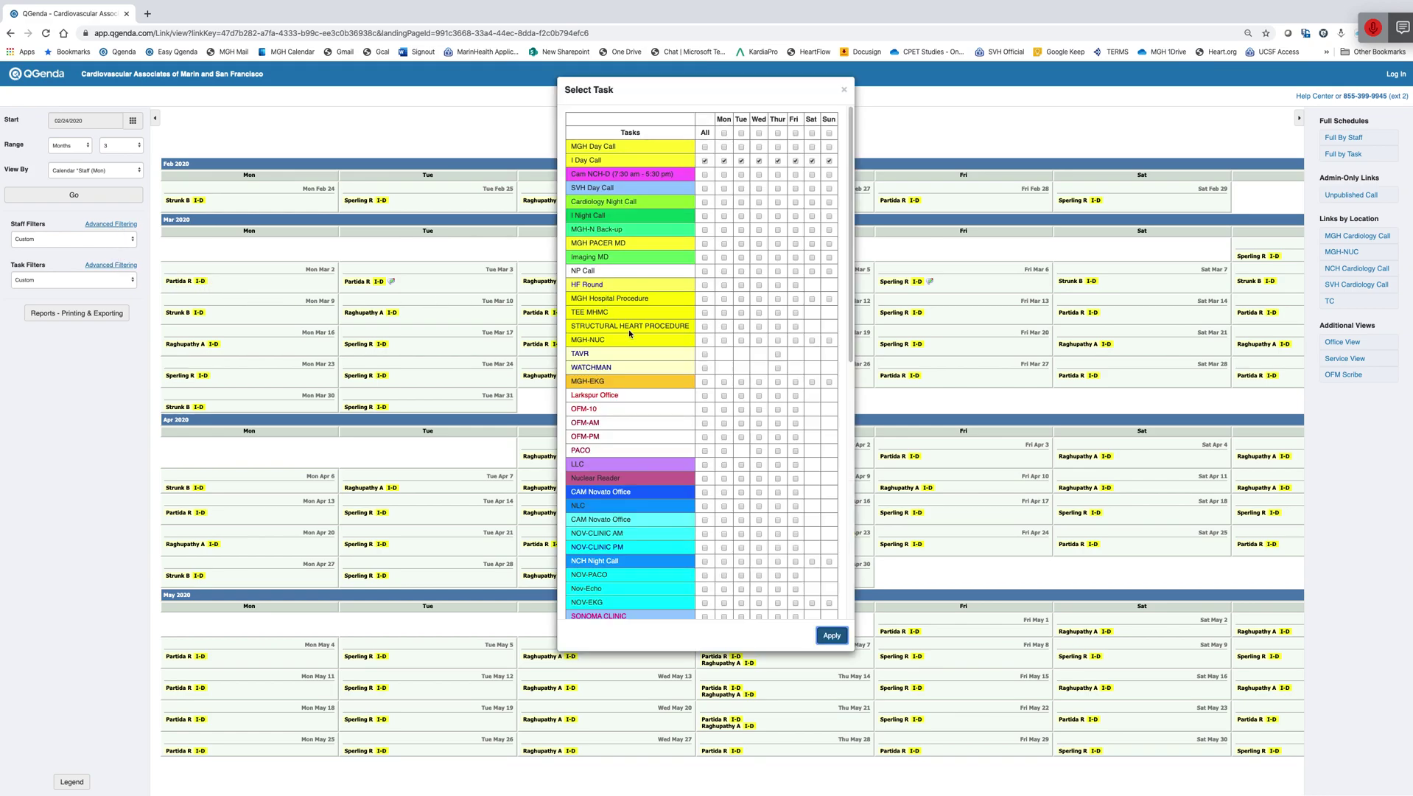
click(705, 257)
click(832, 636)
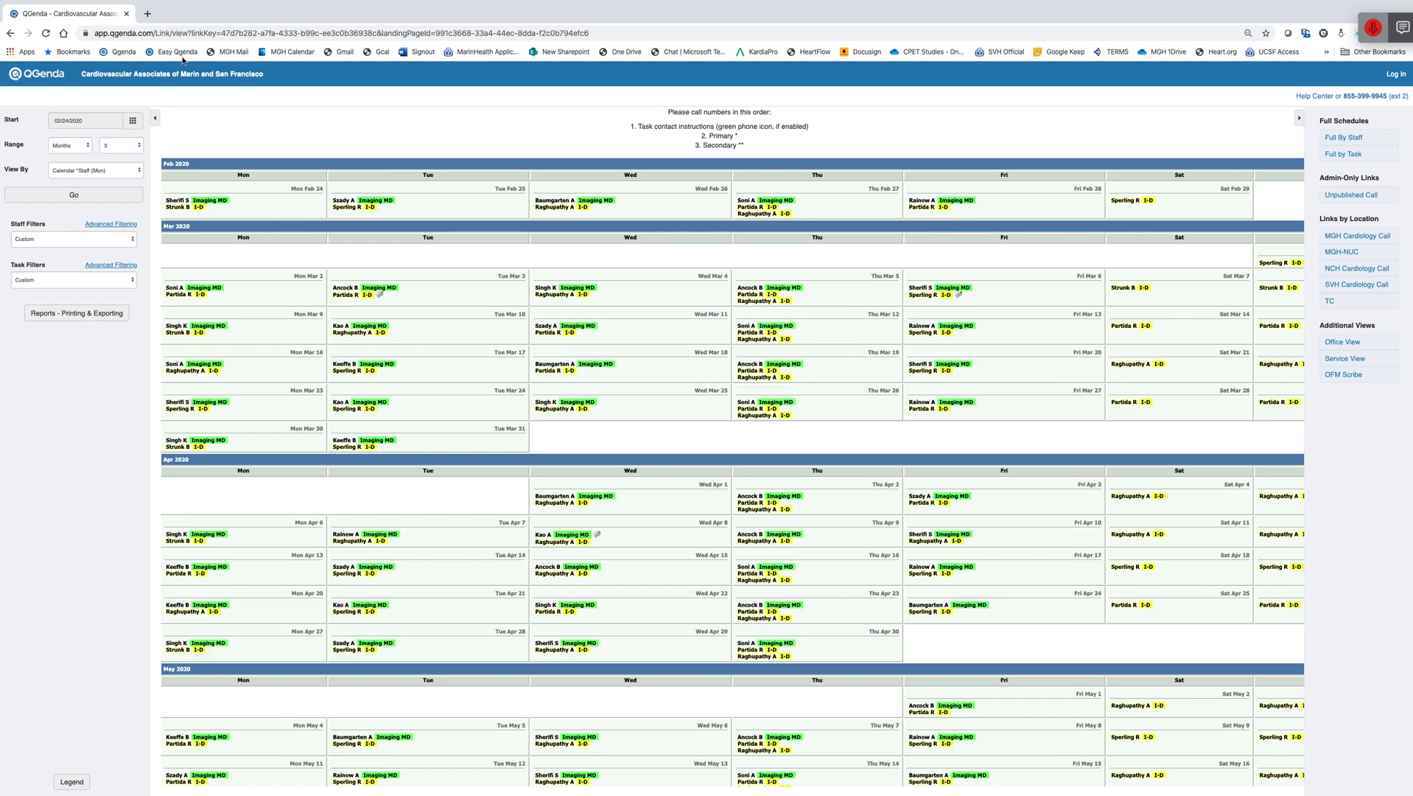
Go back to the practice landing page using the Easy Qgenda bookmark
click(158, 48)
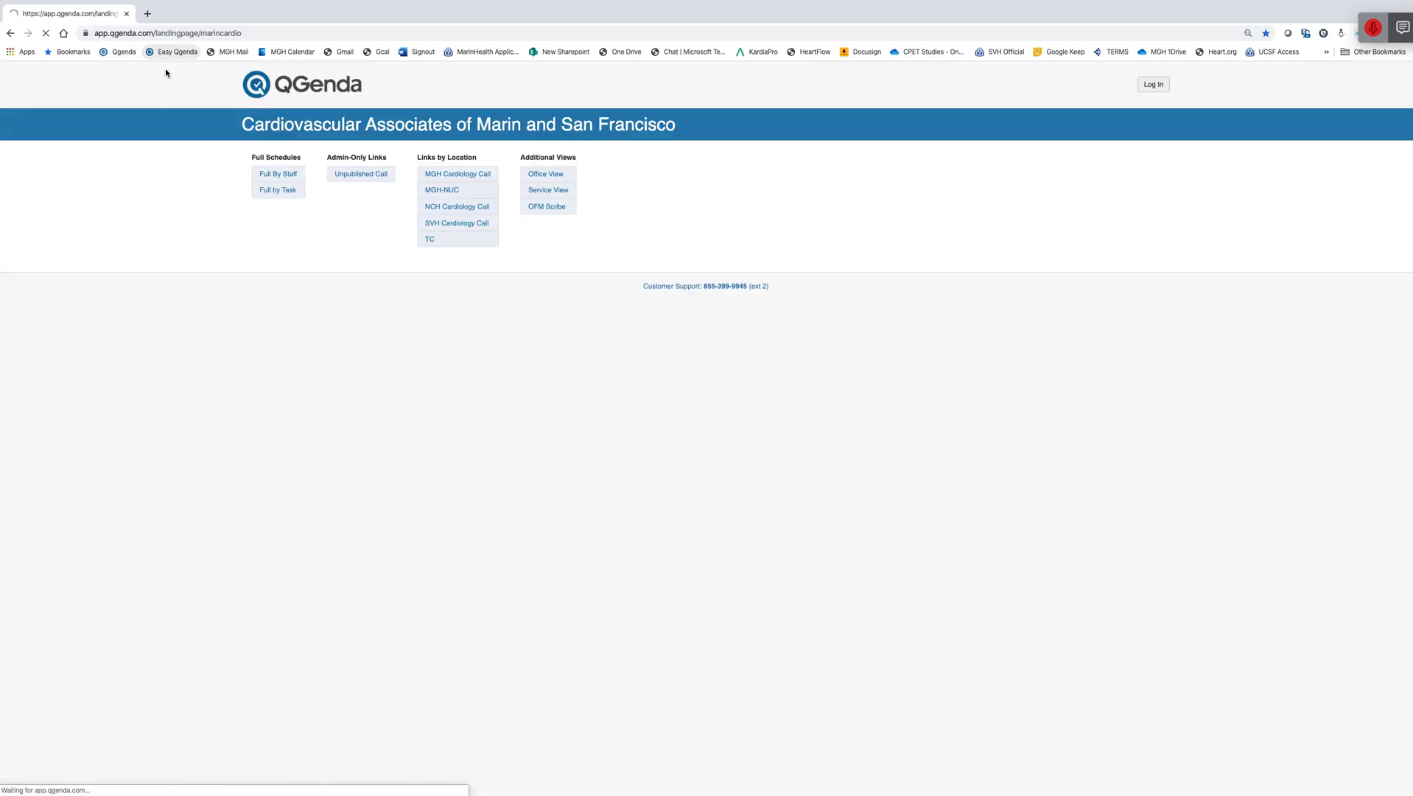